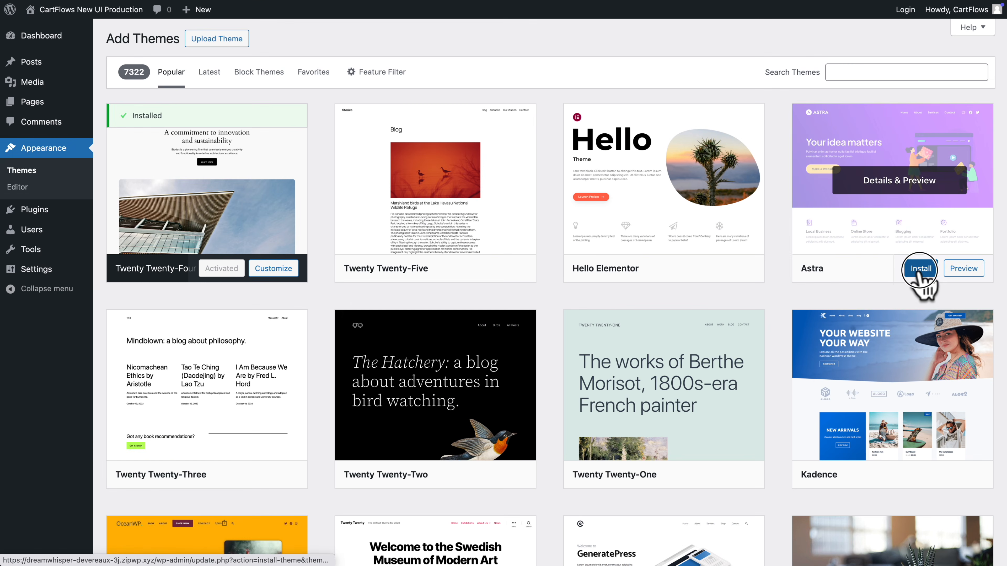
Install and activate the Astra theme
click(919, 269)
click(907, 270)
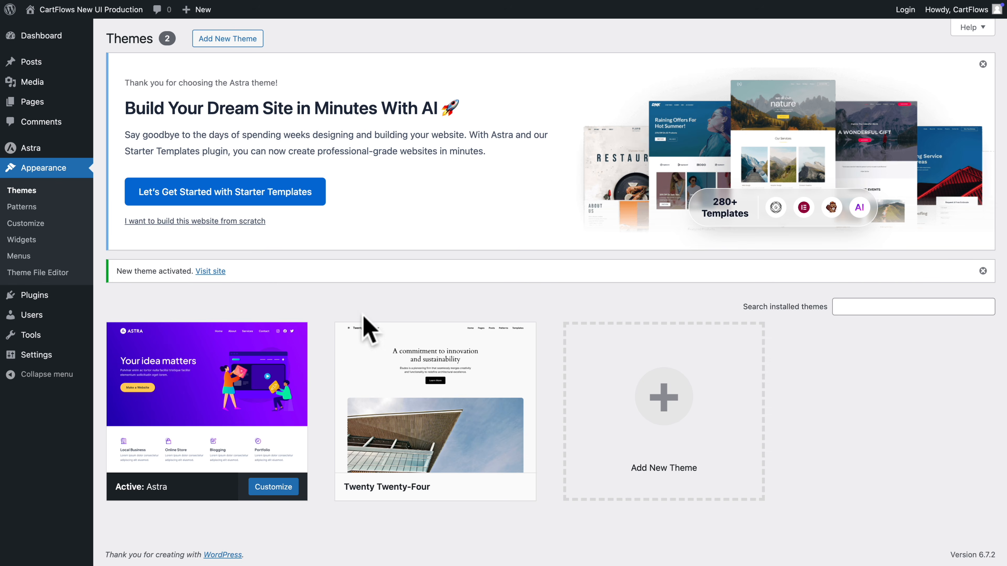
Add the WooCommerce Checkout & Funnel Builder by CartFlows plugin and activate it
mouse_move(24, 297)
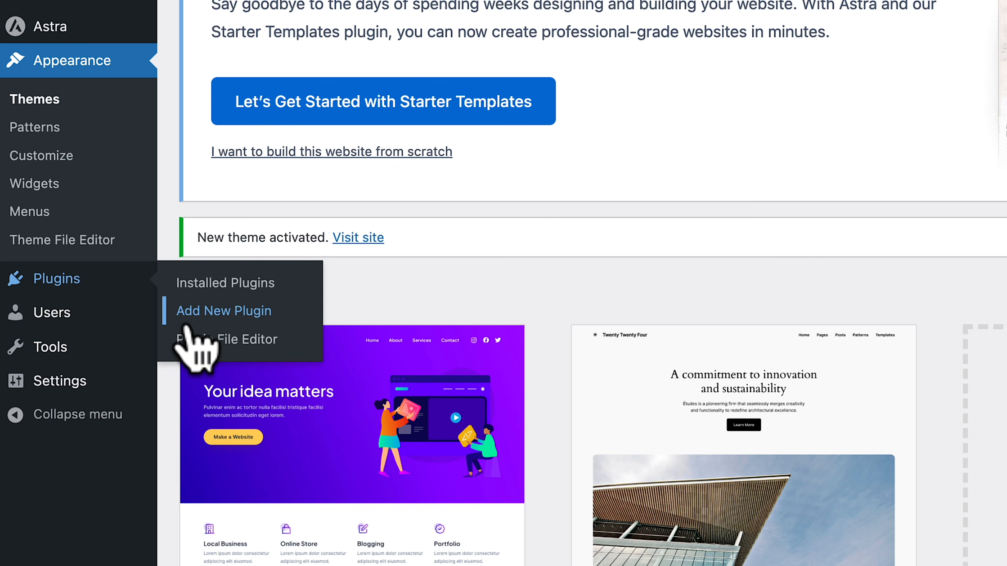
click(187, 317)
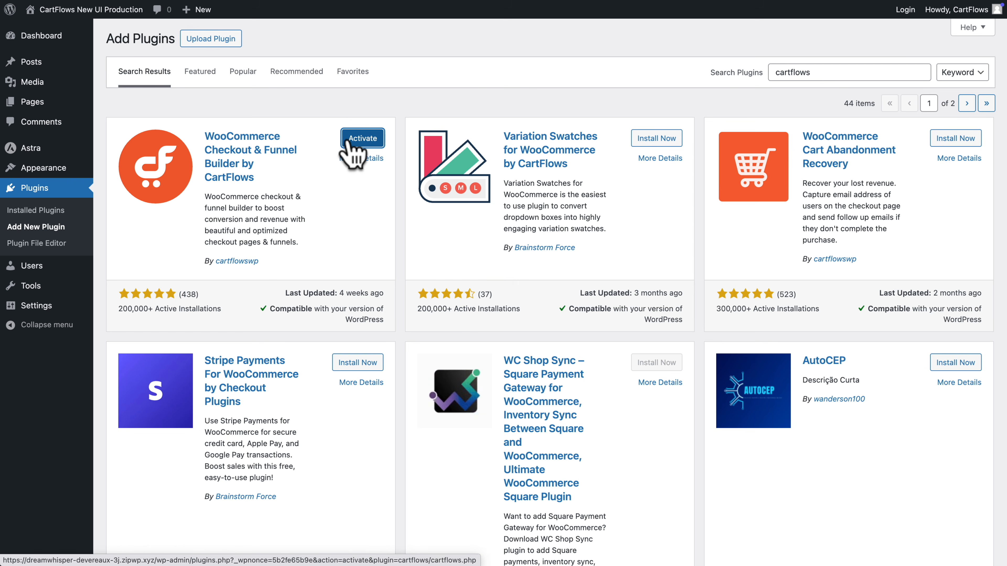
click(348, 141)
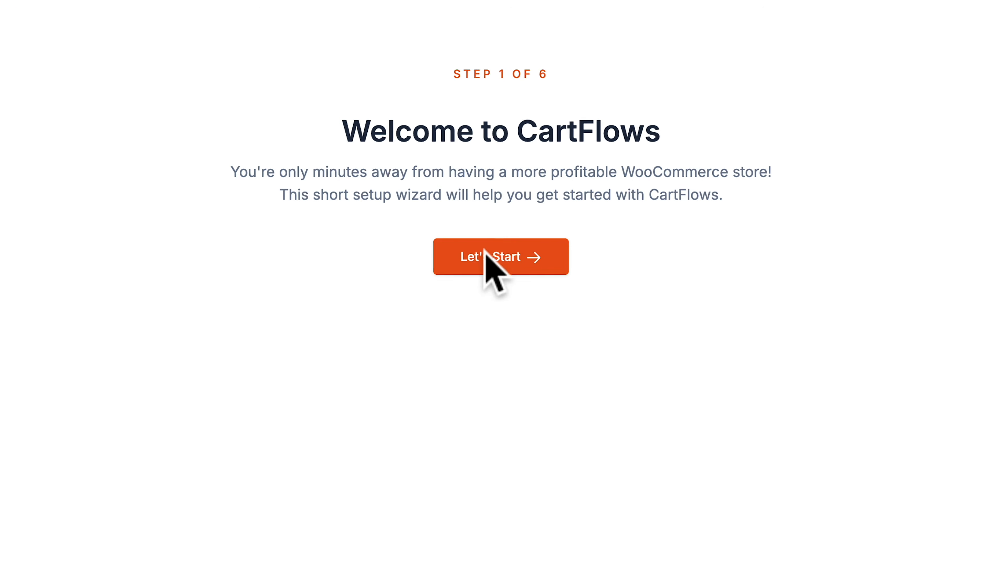
Start the CartFlows setup wizard and install and activate the required WooCommerce, Cart Abandonment and Stripe Payments plugins
click(491, 245)
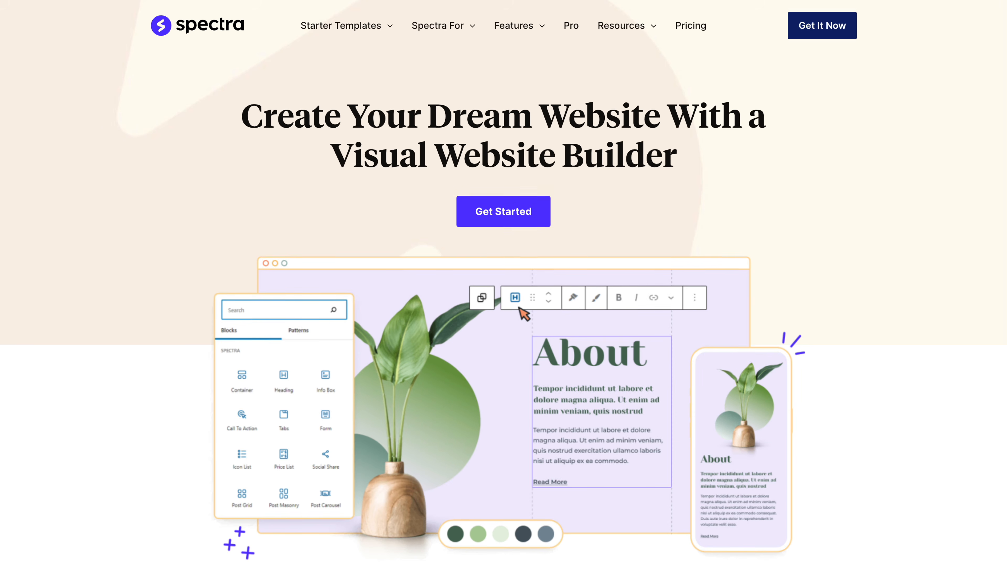
scroll(503, 277, down, 2)
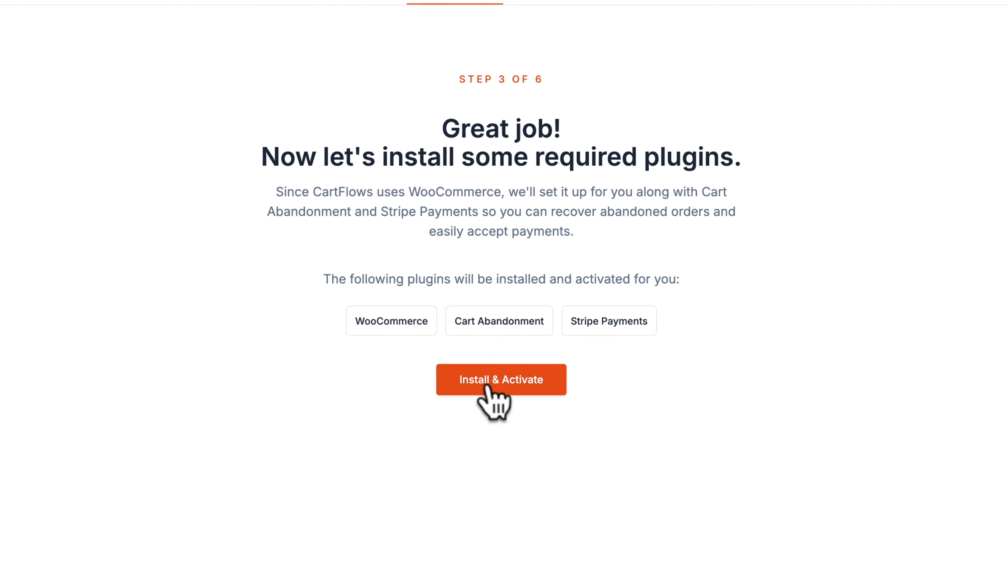
click(484, 426)
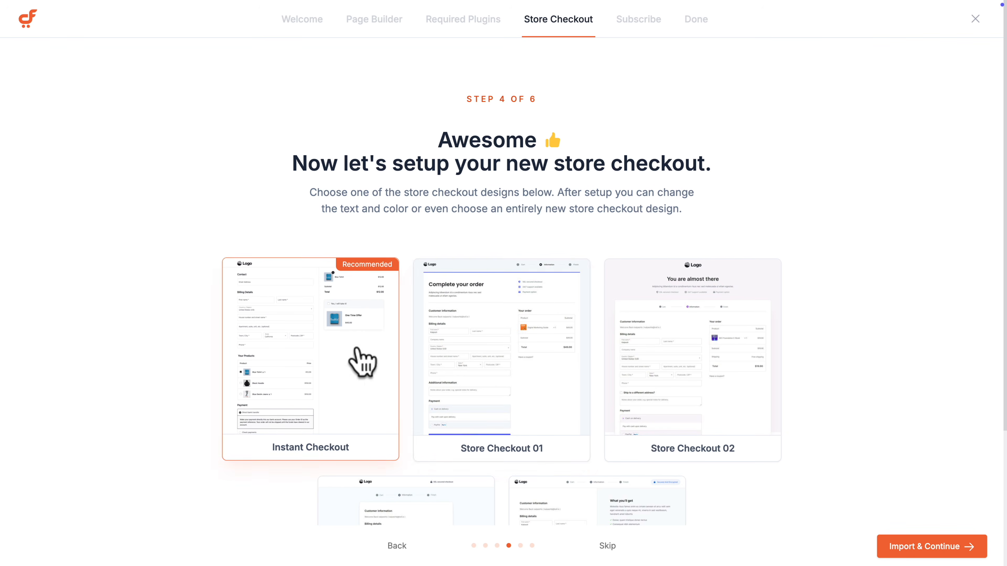
Choose the Store Checkout 02 template, preview it, and submit the name and email details for the store's email reports
scroll(561, 381, down, 4)
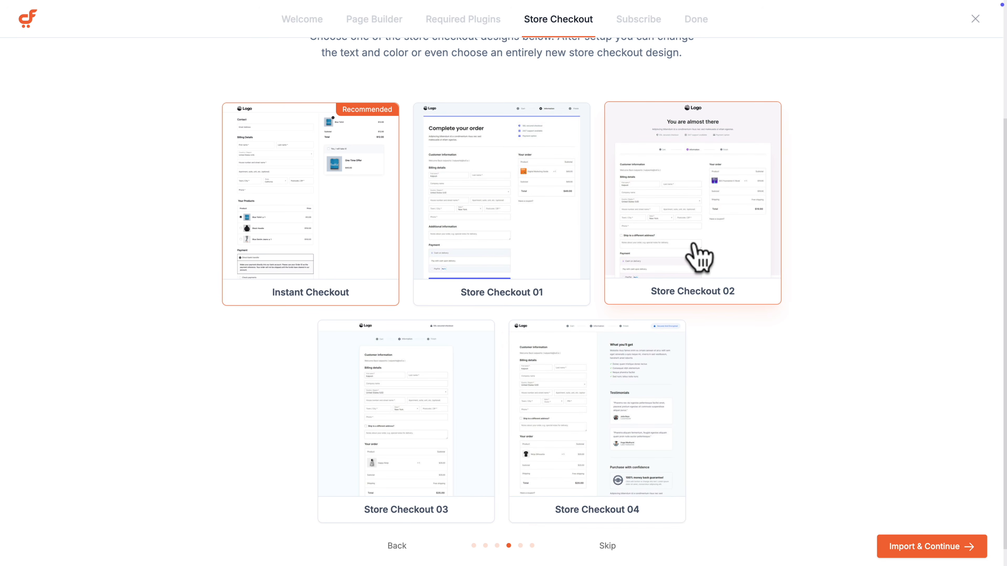
click(657, 249)
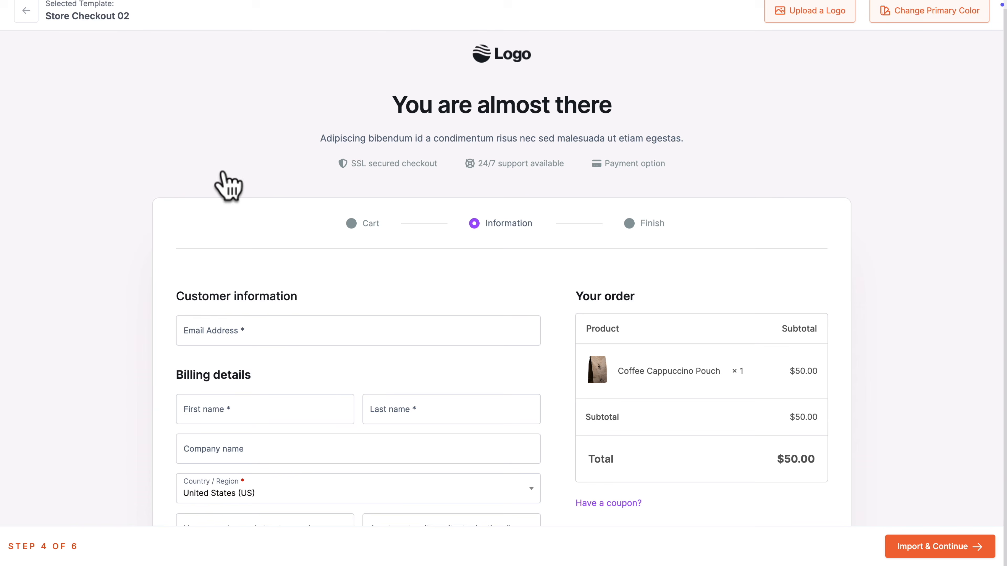
scroll(302, 325, down, 10)
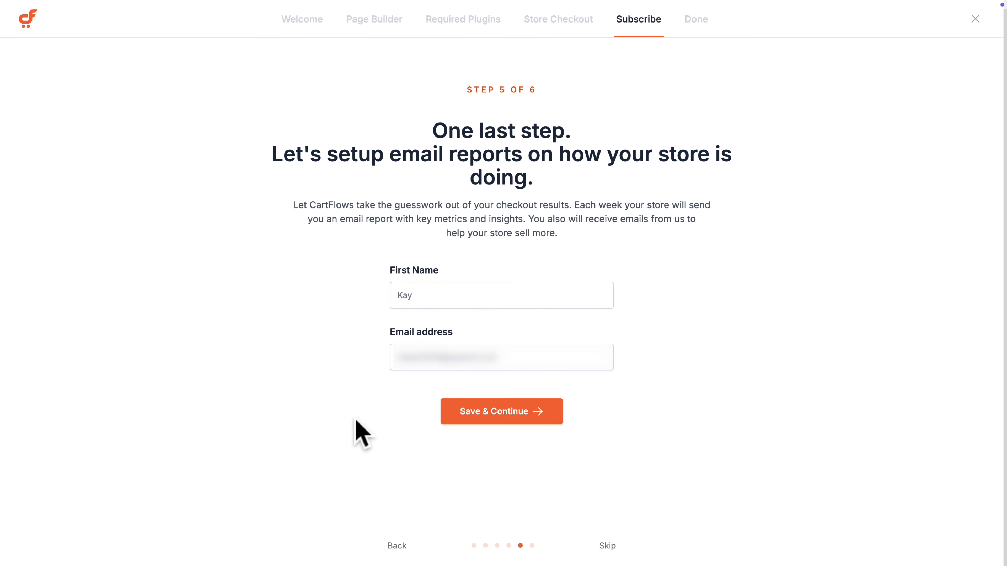
click(507, 405)
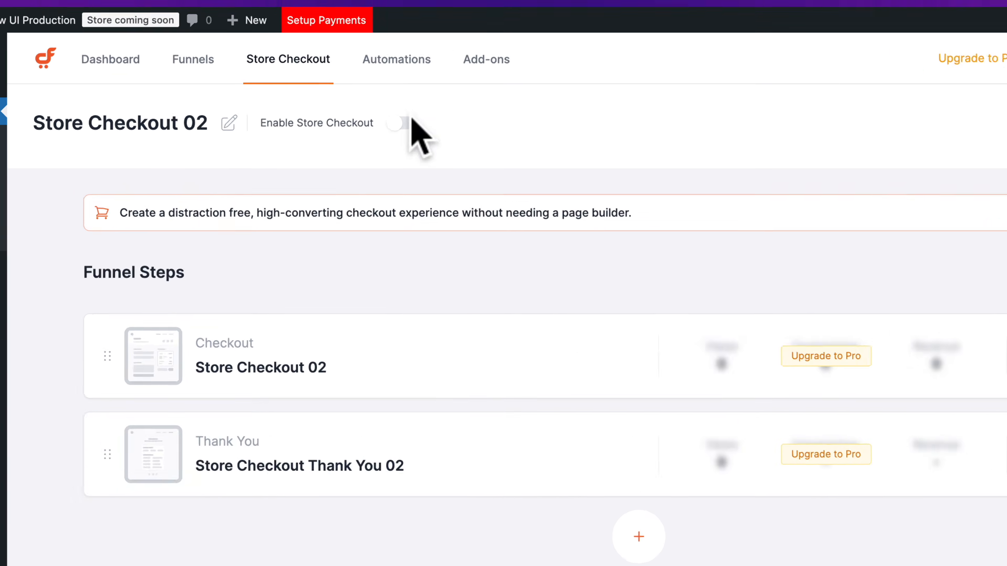
Switch the store checkout on and back off
click(379, 84)
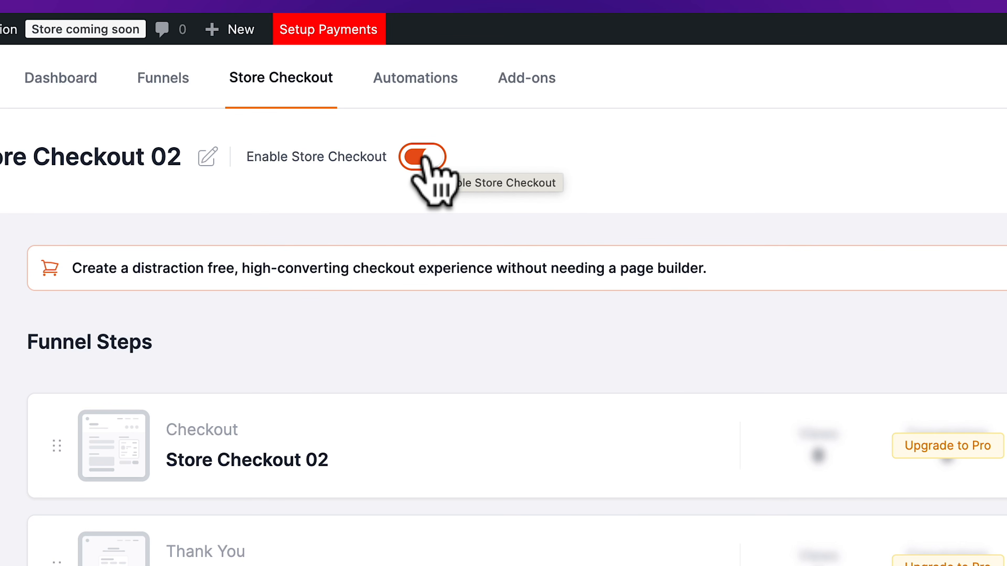
click(421, 158)
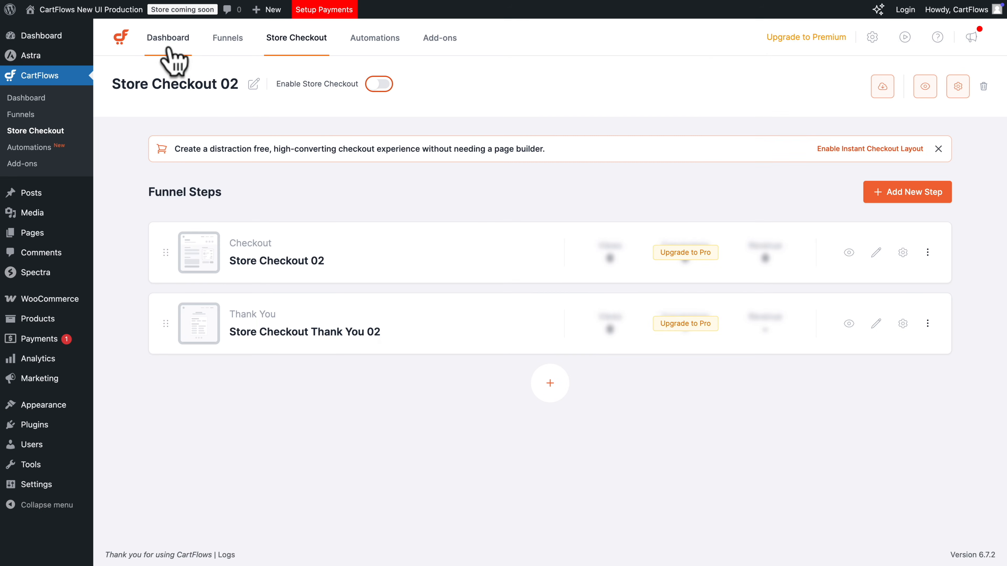
Examine the CartFlows dashboard overview, including its revenue, views and offer revenue statistics
click(169, 48)
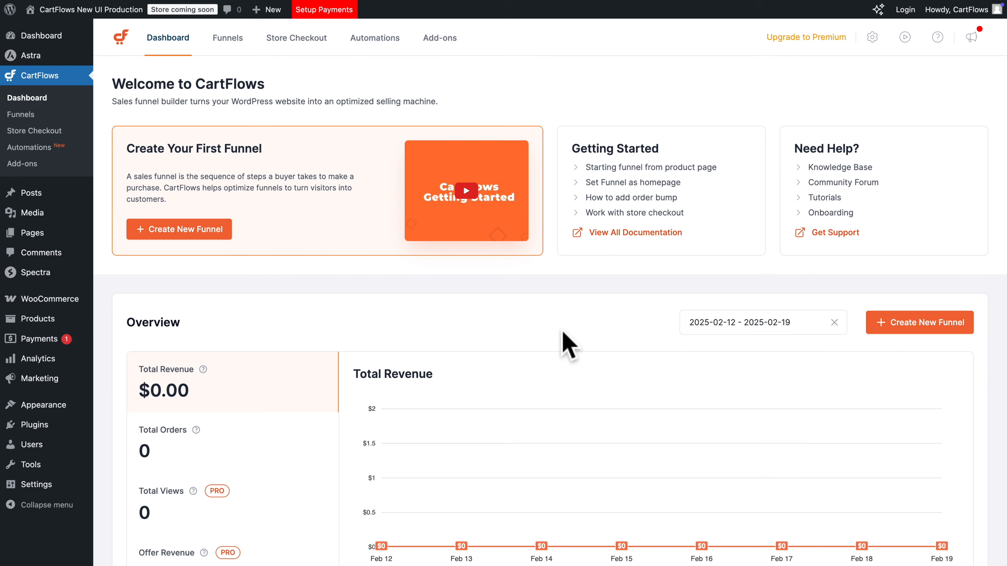
scroll(412, 345, down, 3)
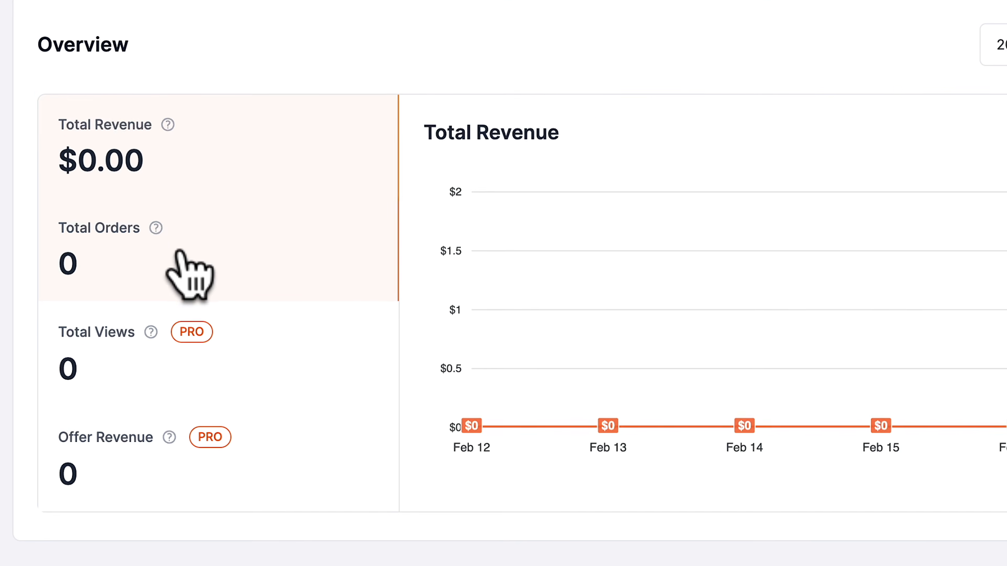
click(179, 252)
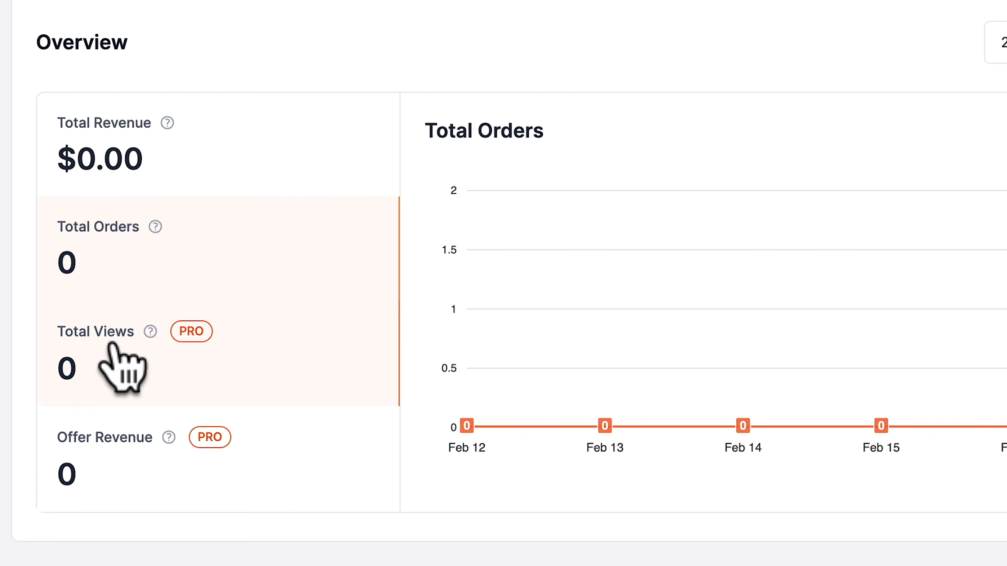
click(115, 373)
click(107, 468)
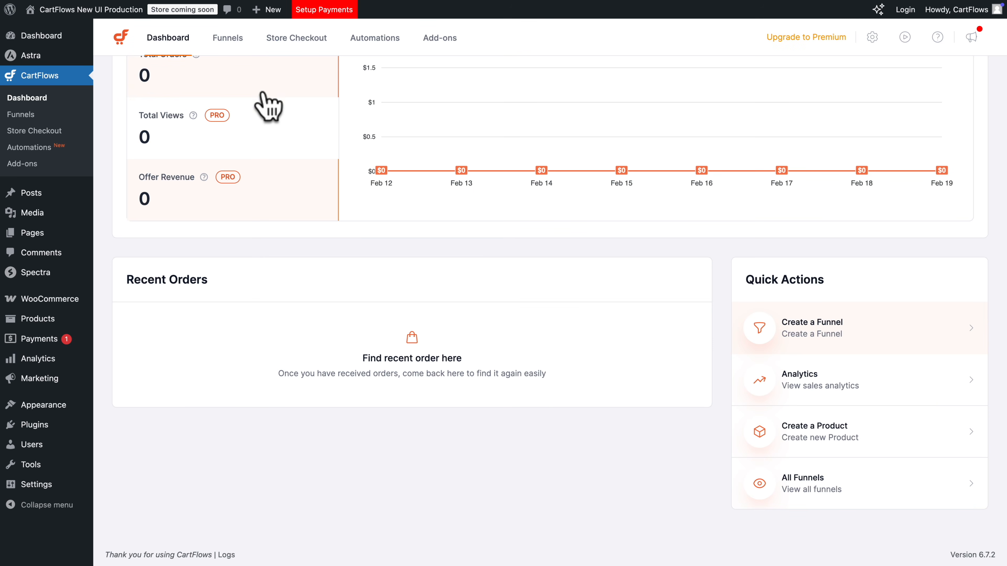
Look through the Funnels, Store Checkout, Automations and Add-ons sections of CartFlows
click(228, 40)
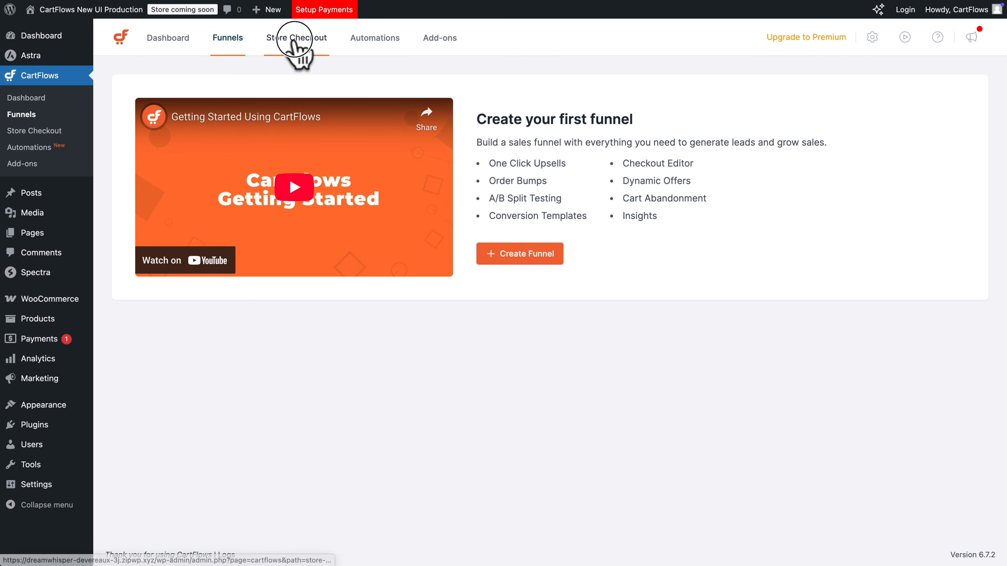
click(295, 42)
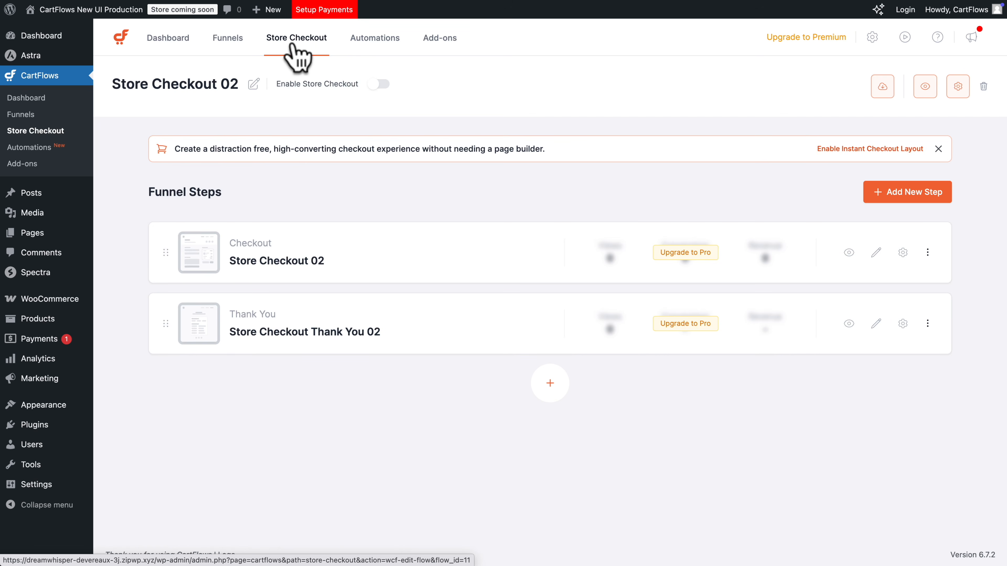
click(375, 42)
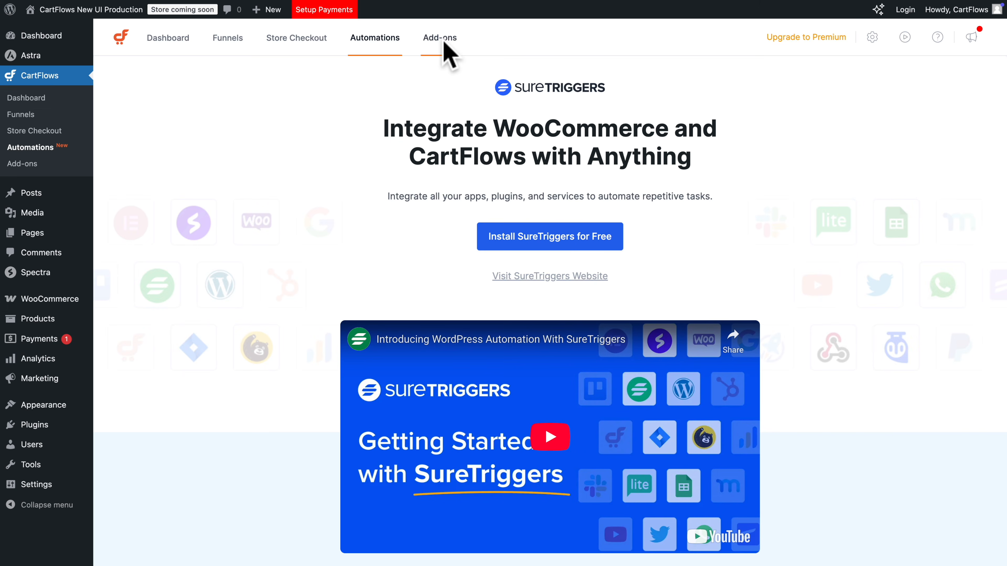
click(440, 39)
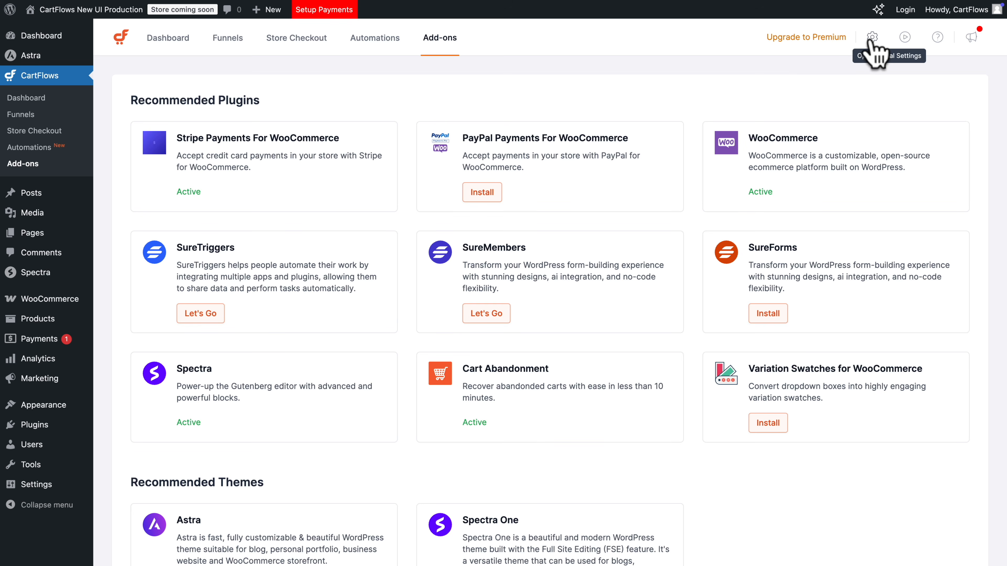
Review the CartFlows general, integrations, user role, permalink, advanced and version control settings, and close them without changes
click(872, 37)
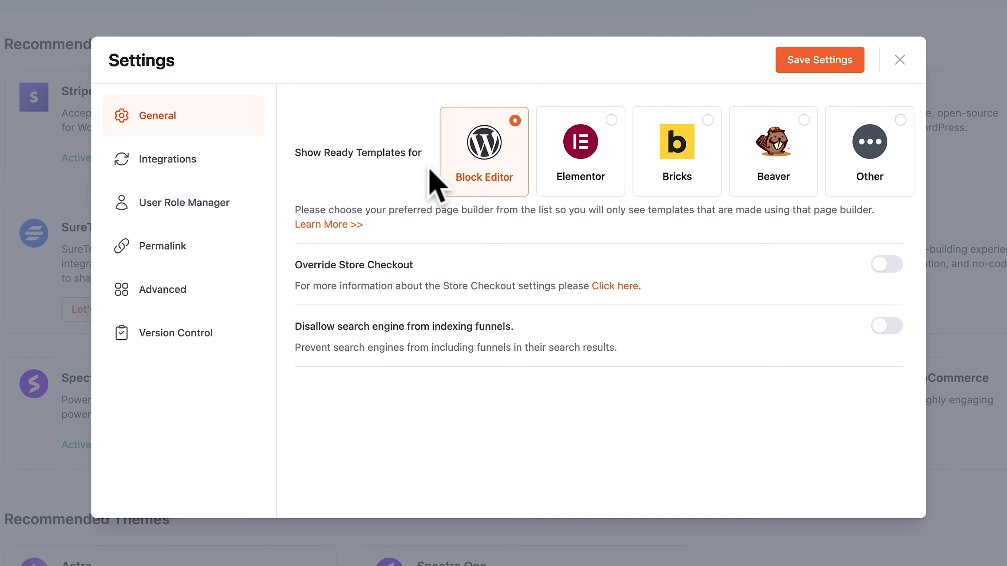
click(194, 162)
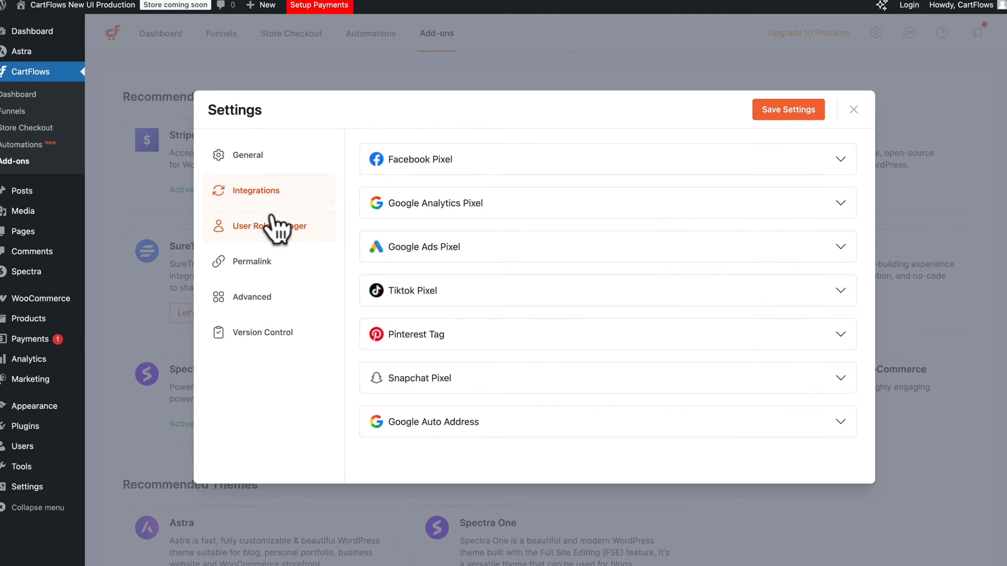
click(181, 206)
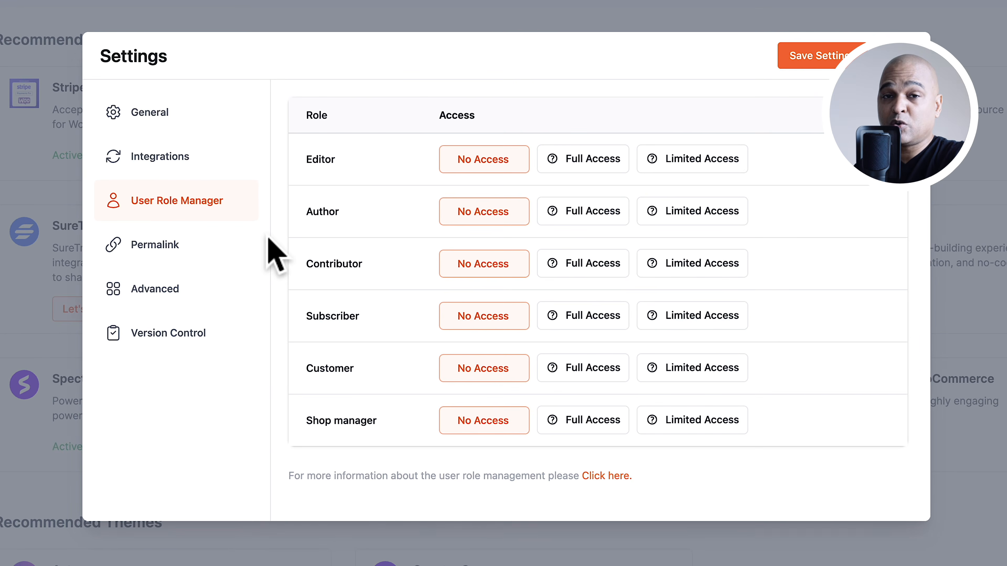
click(140, 249)
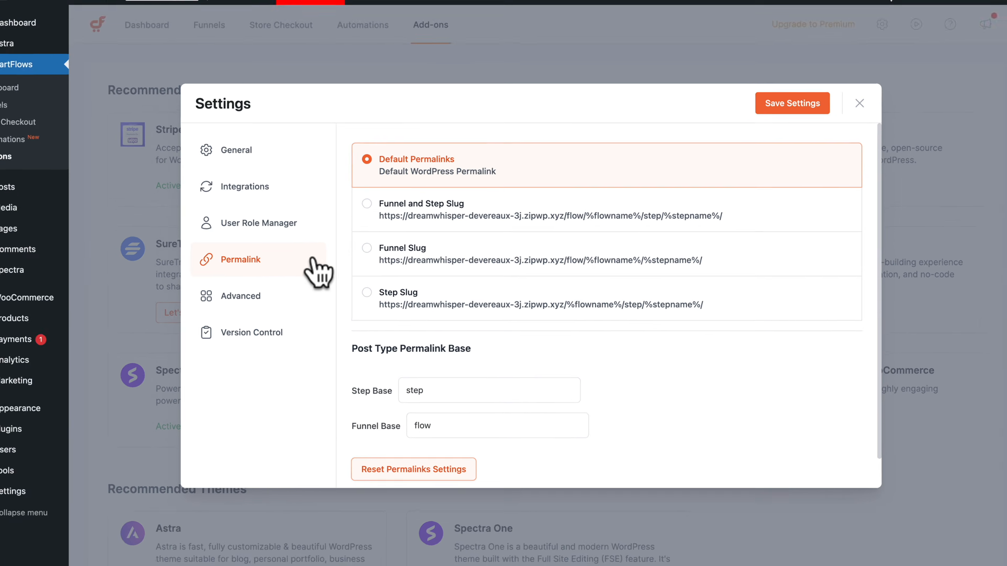
click(154, 290)
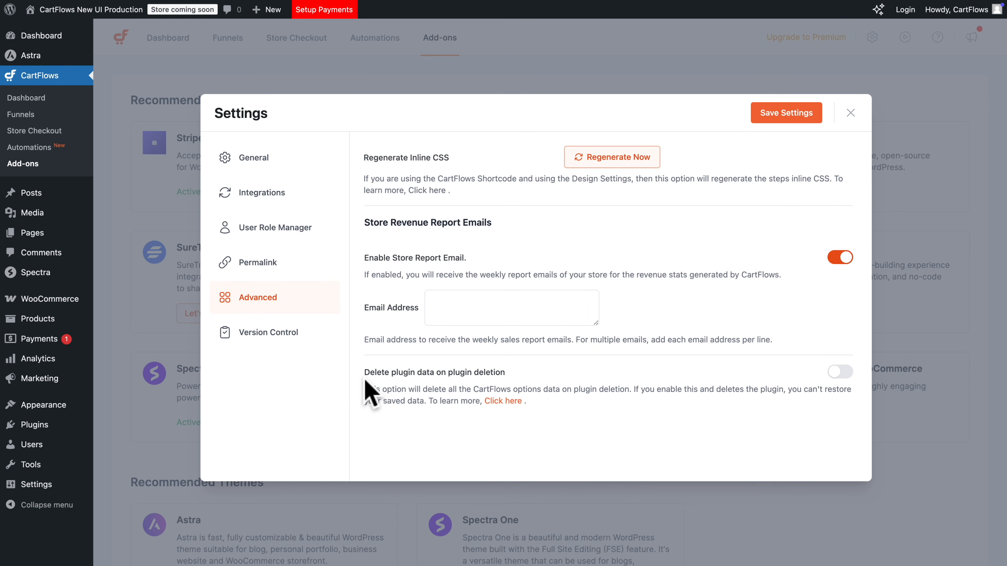
click(277, 333)
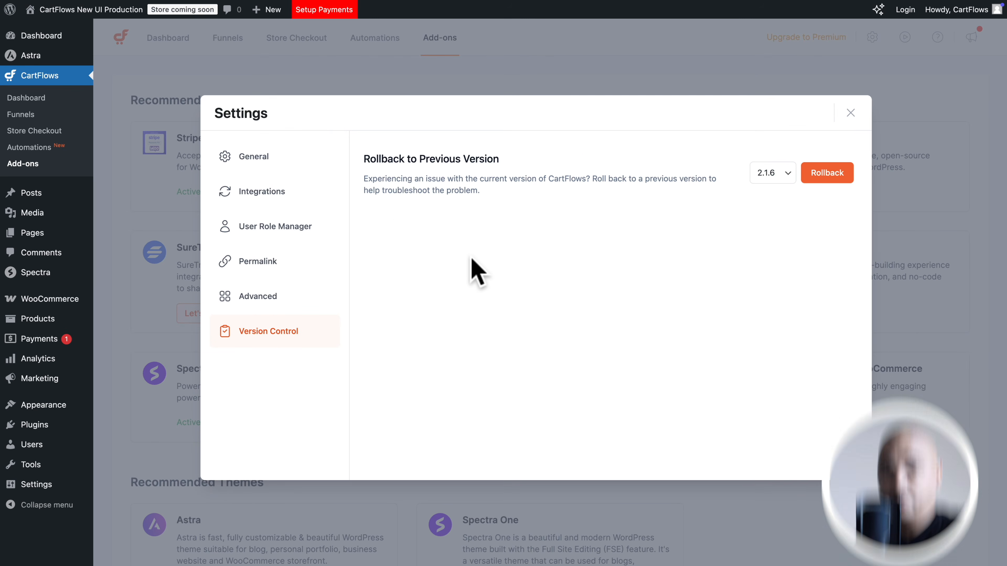
click(848, 114)
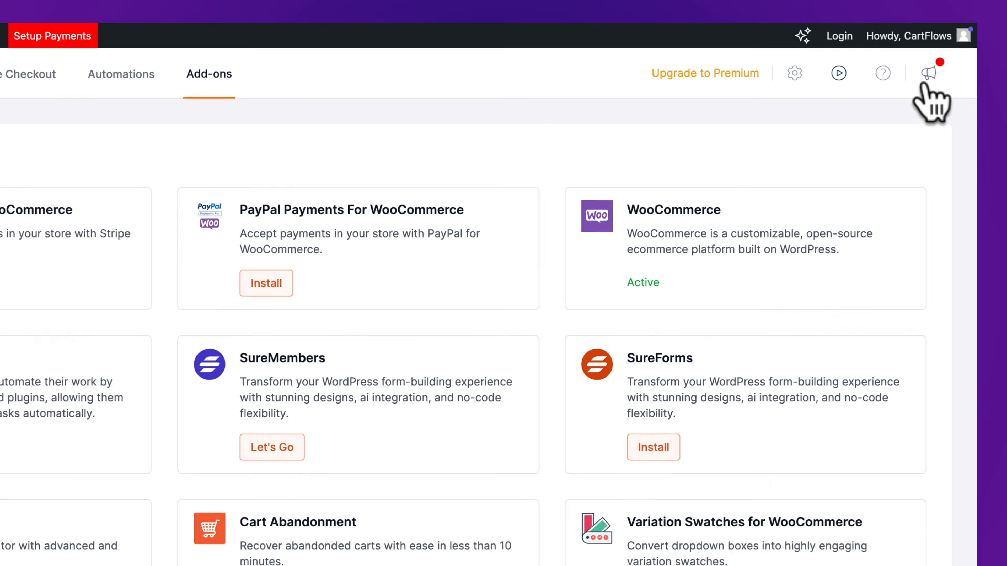
View the What's New entries for CartFlows and CartFlows Pro, and return to the funnels overview
click(891, 104)
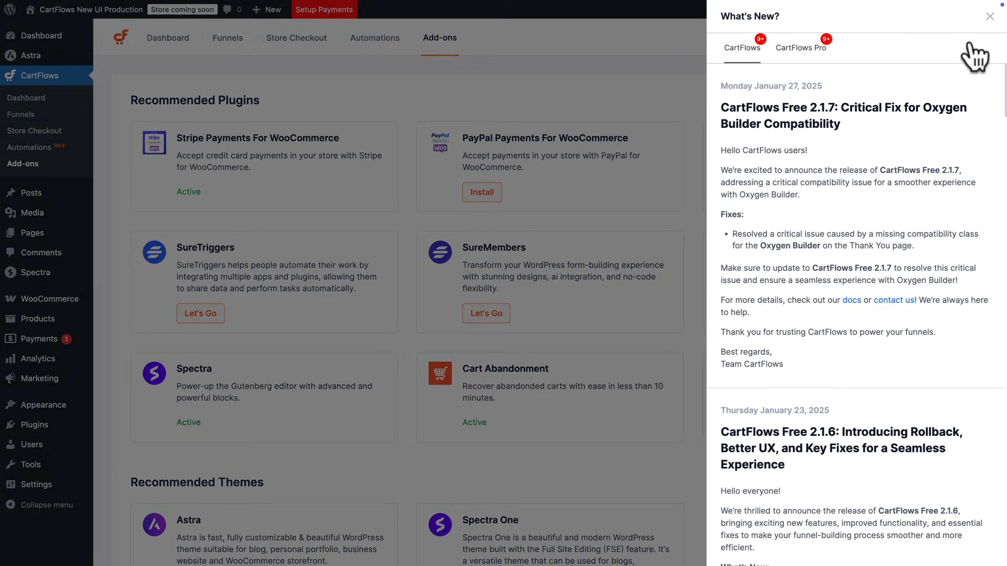
click(805, 55)
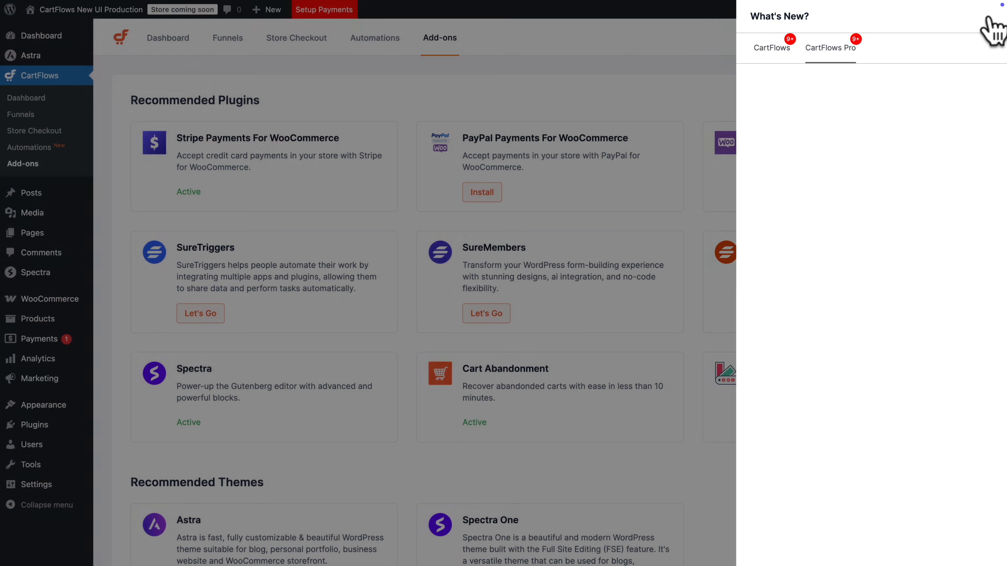
click(988, 16)
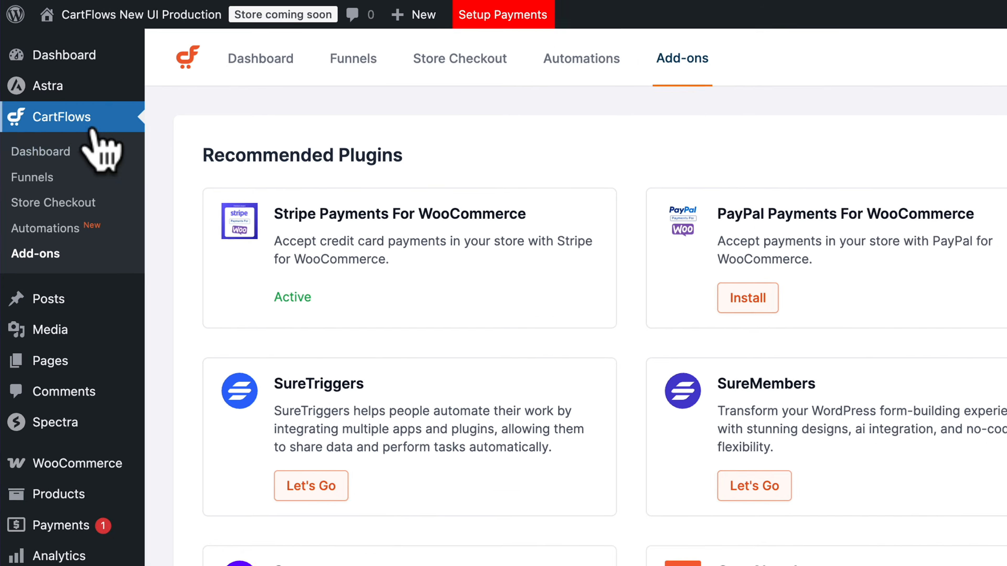
click(37, 195)
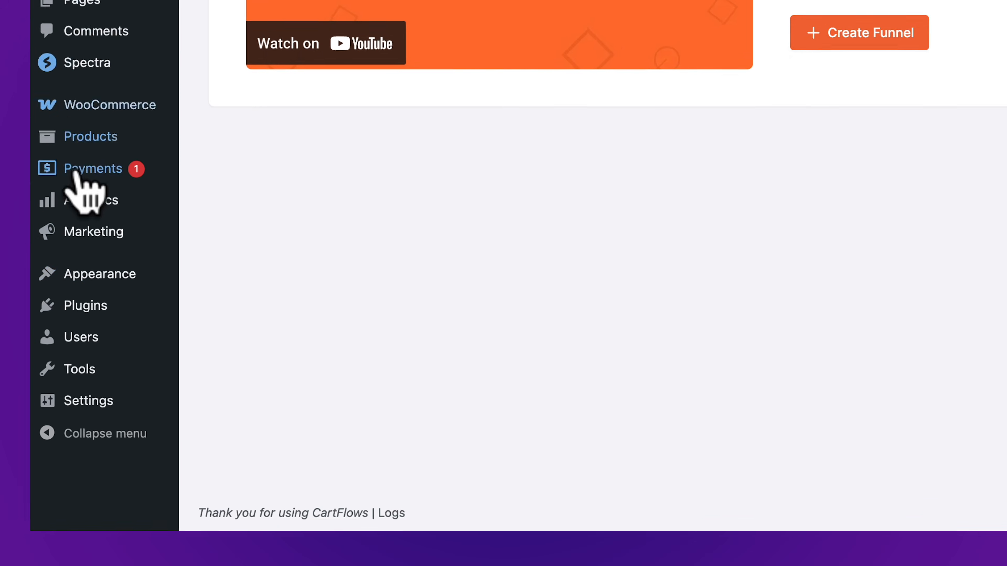
Deactivate the Checkout Plugins - Stripe for WooCommerce plugin in the list of installed plugins
mouse_move(51, 421)
click(123, 279)
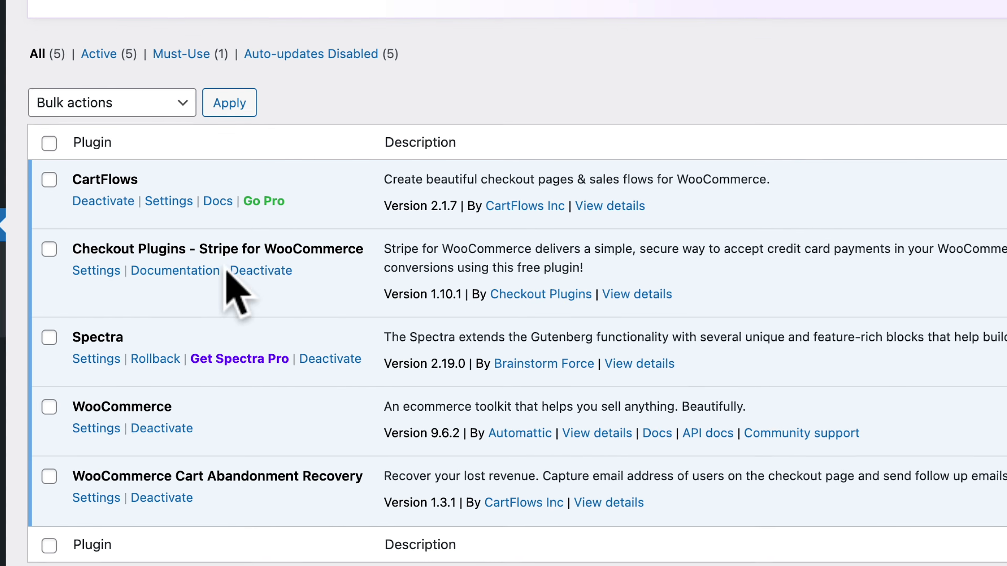
click(253, 264)
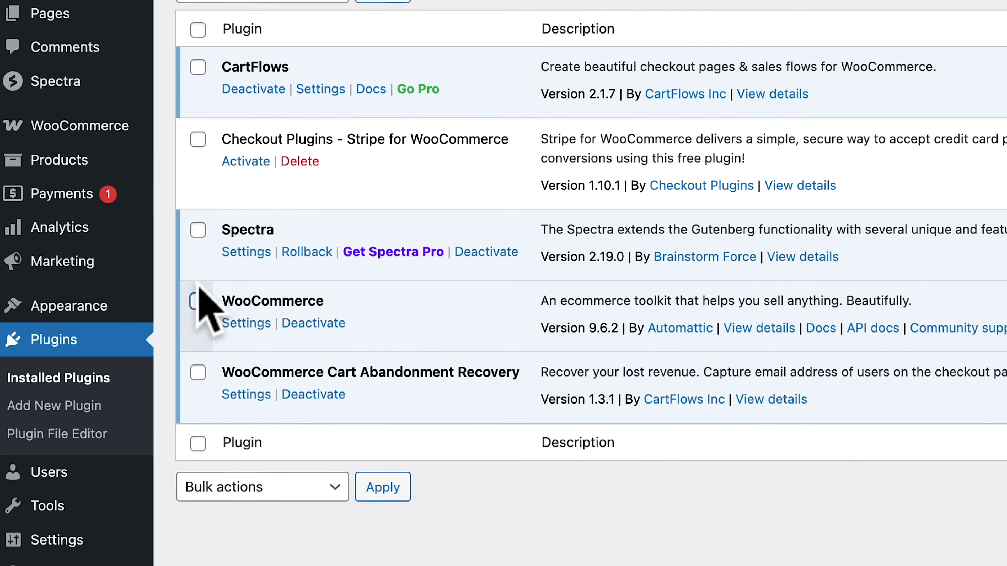
Enable Cash on delivery as a payment method in the WooCommerce settings and save the changes
mouse_move(47, 133)
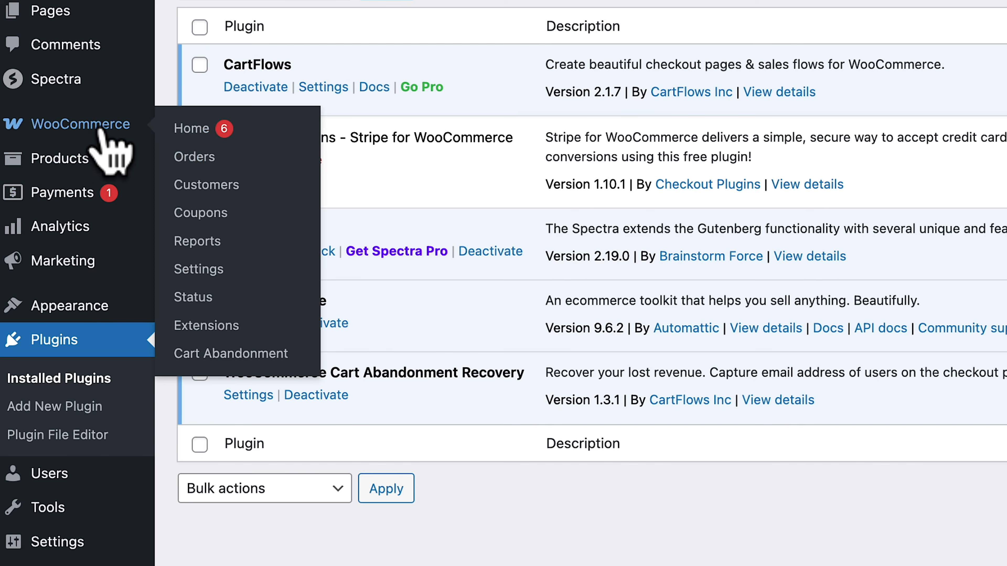
click(199, 270)
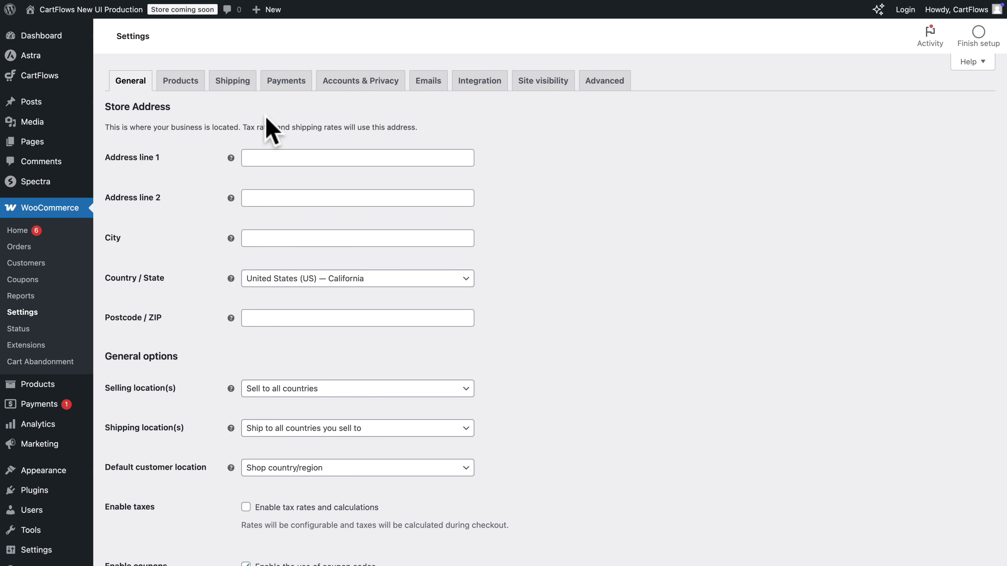
click(285, 84)
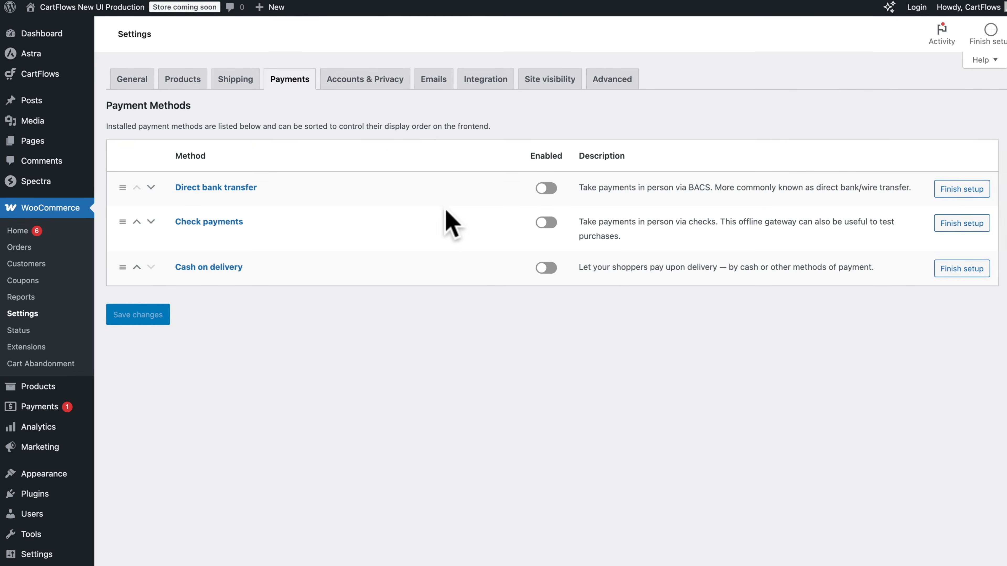
click(773, 296)
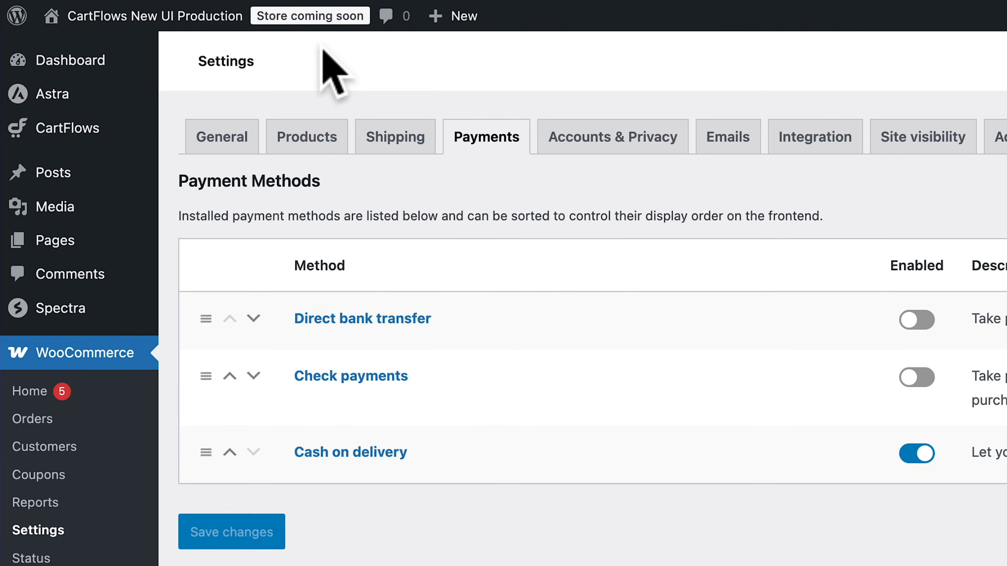
Set the WooCommerce site visibility to Live and save the changes
click(310, 20)
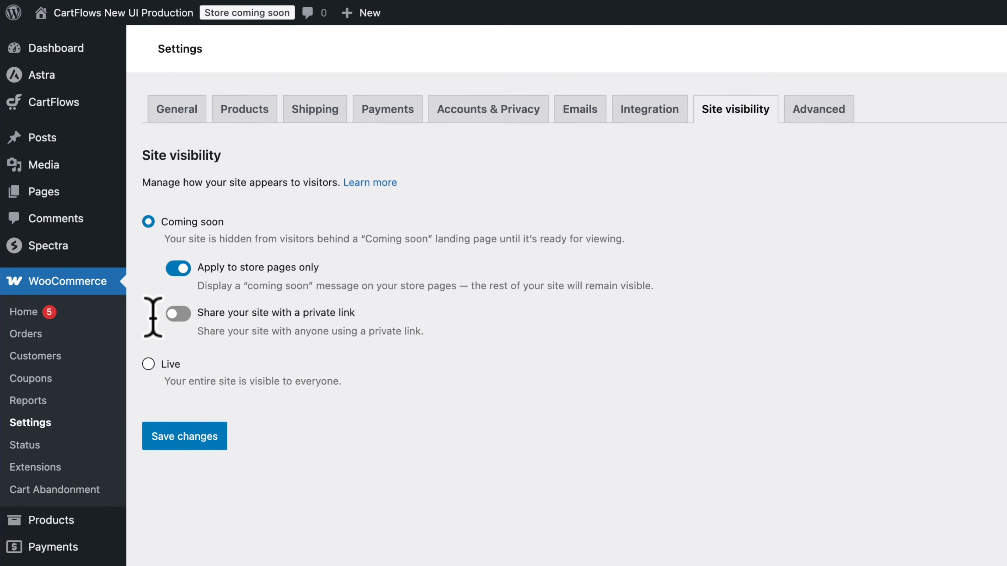
click(107, 272)
click(137, 261)
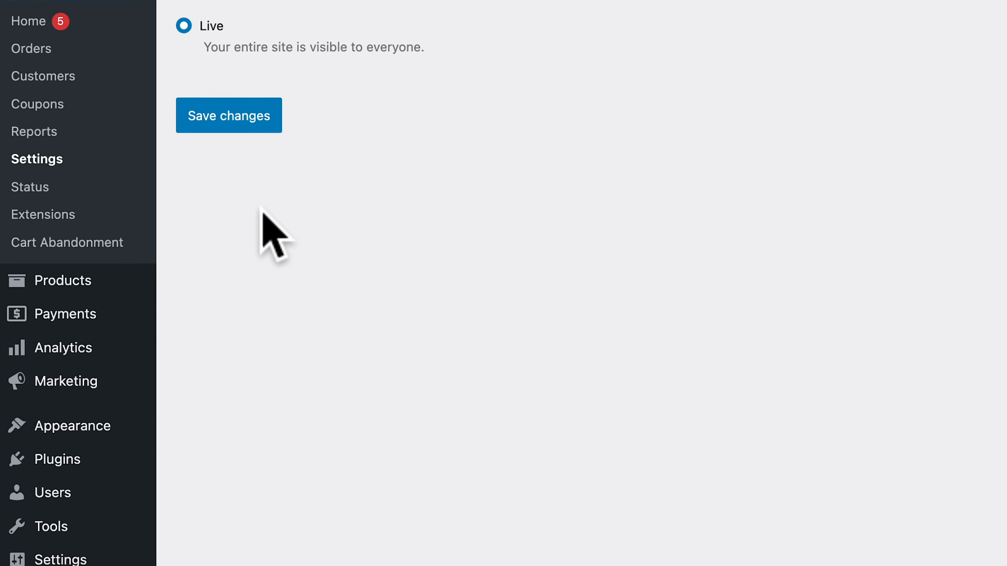
Add a product titled and described "Main Product", mark it as downloadable and set its regular price to 99
mouse_move(85, 277)
click(203, 308)
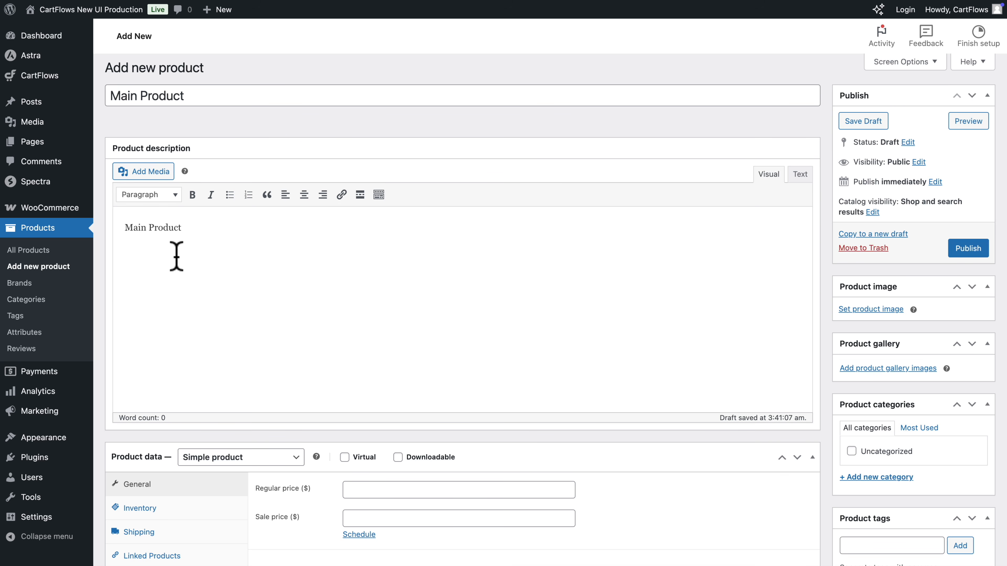
scroll(176, 256, down, 1)
scroll(175, 254, down, 2)
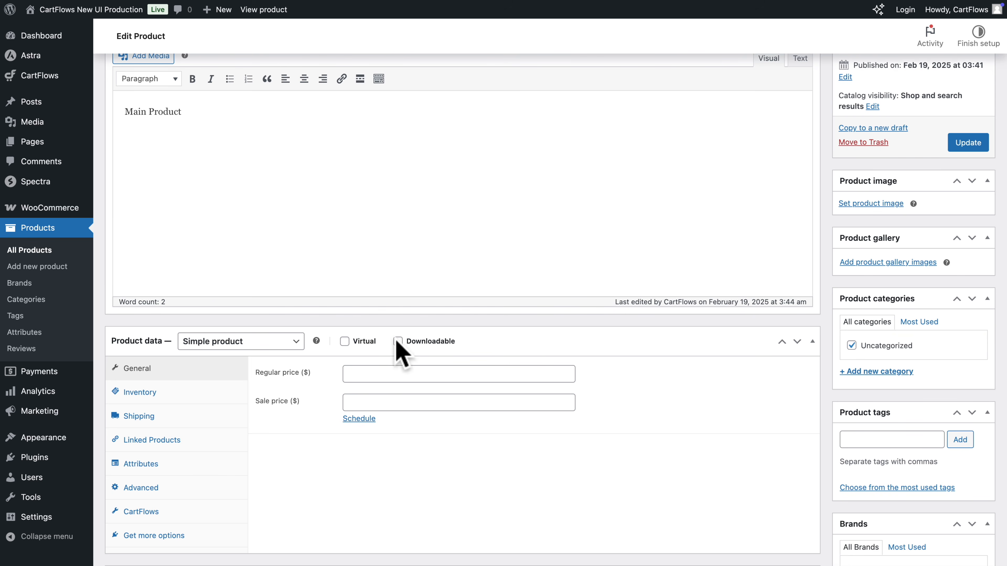
click(398, 341)
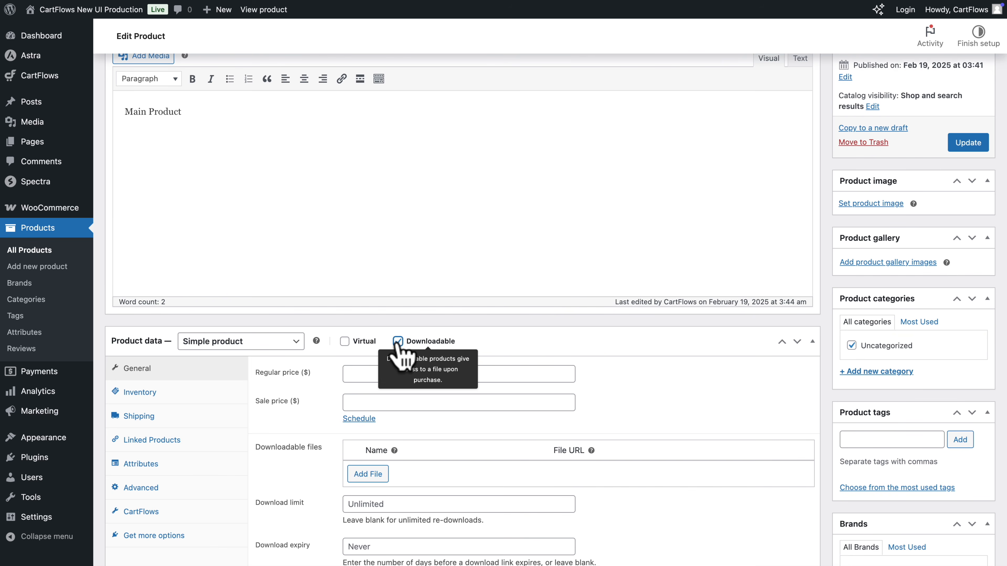
click(367, 374)
text(99)
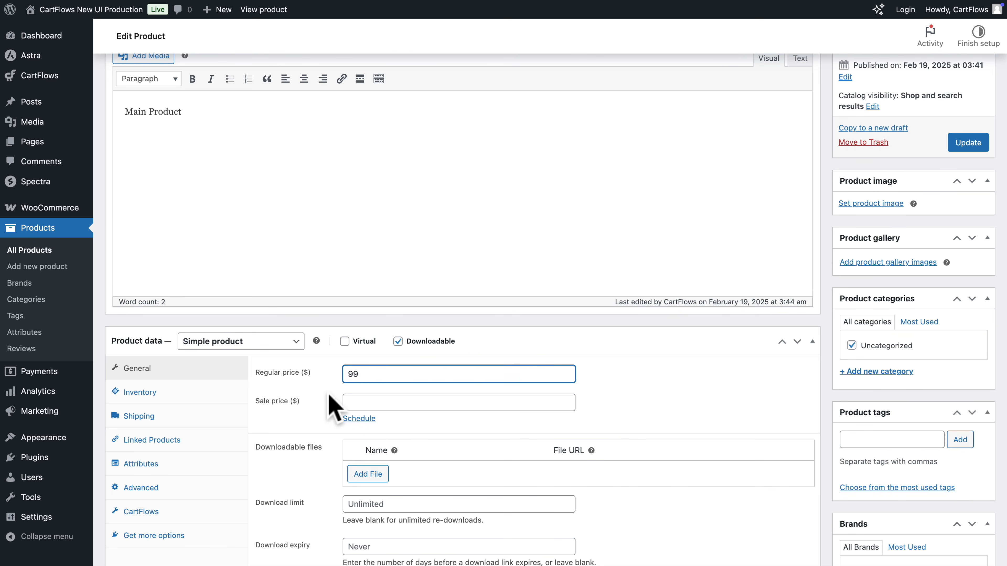
Upload seo-ebook.pdf from the seo ebook folder and attach it to Main Product as its downloadable file
click(368, 475)
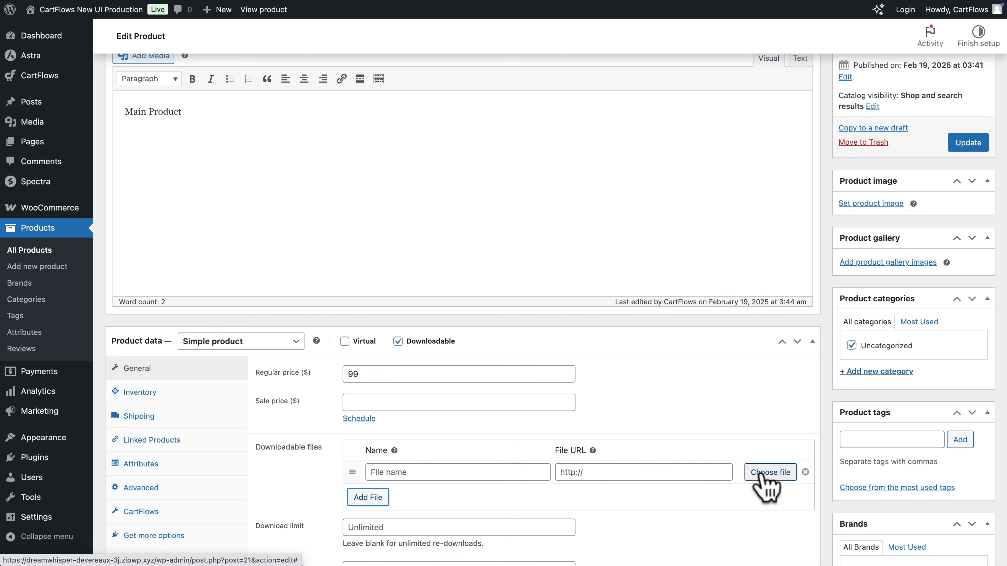
click(770, 472)
click(497, 271)
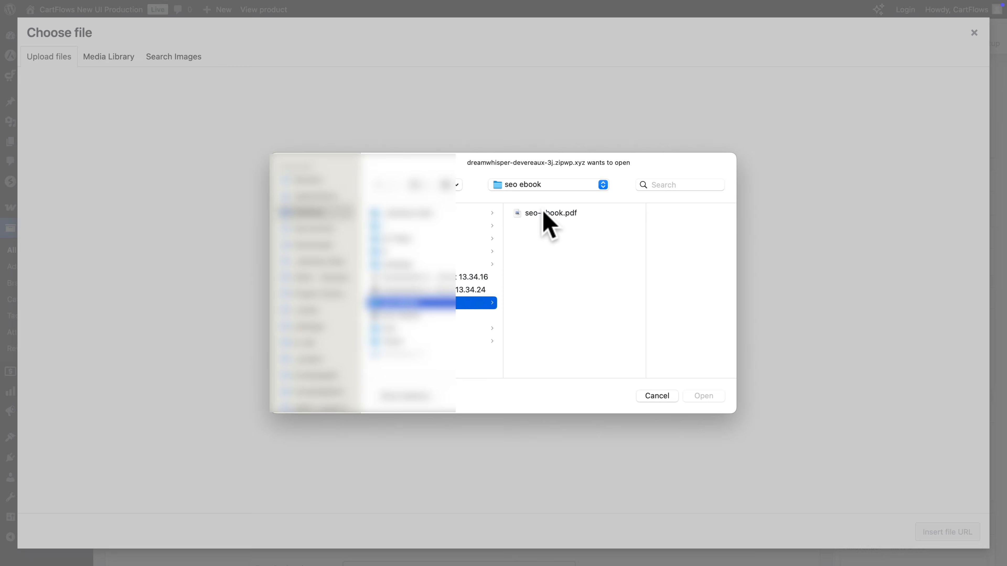
click(542, 212)
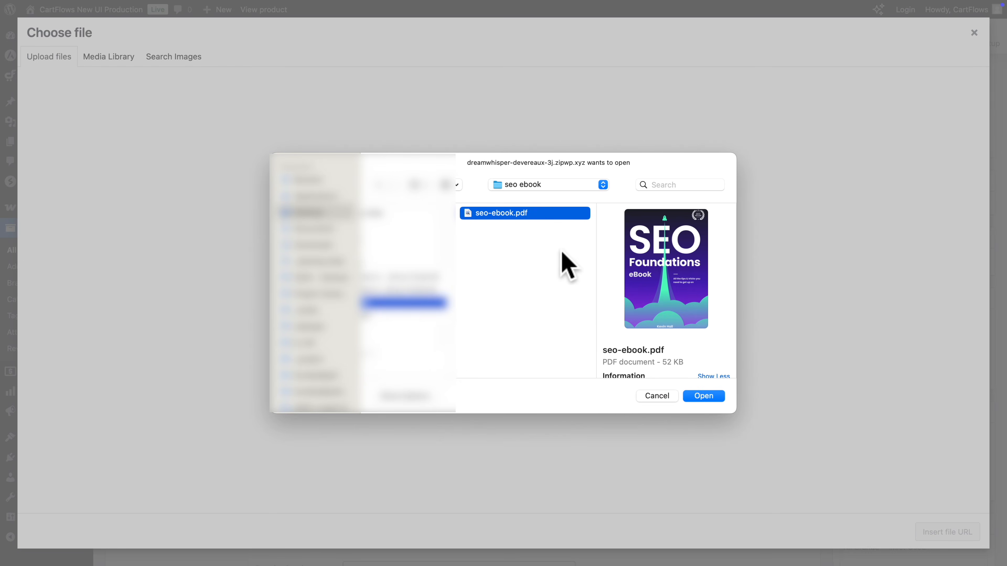
click(704, 396)
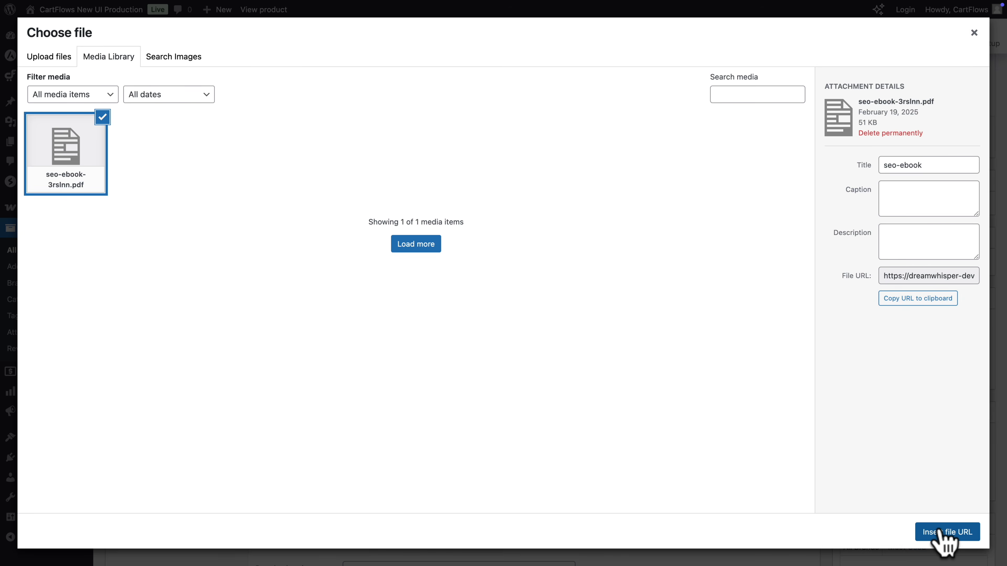
click(940, 531)
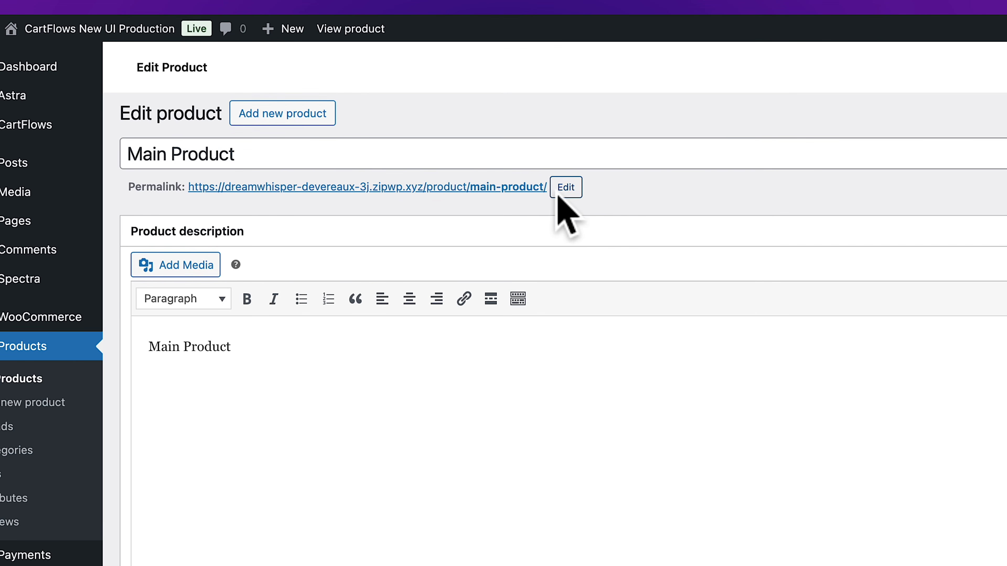
Change the Main Product permalink slug to "main" and update the product
click(567, 190)
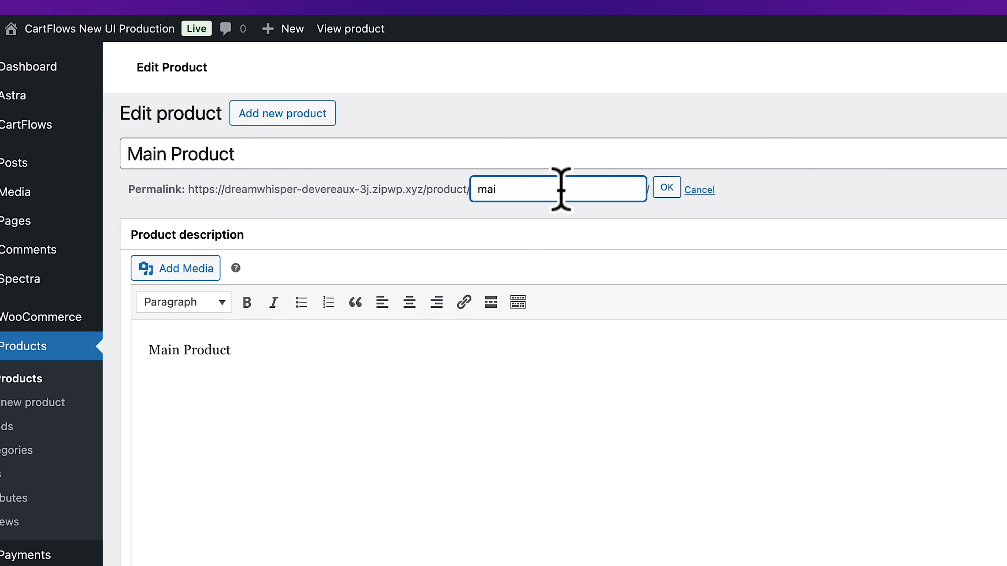
click(667, 188)
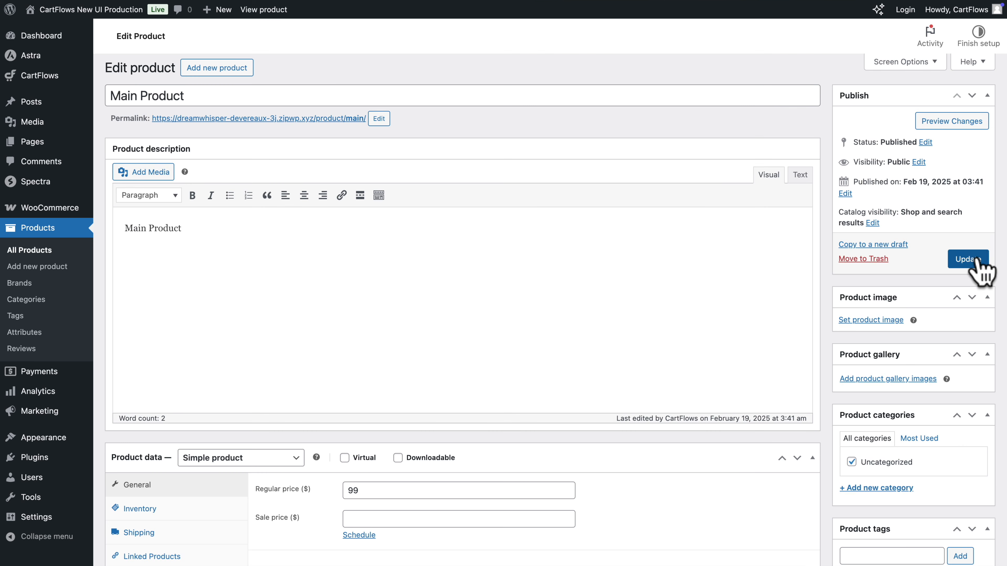
click(975, 260)
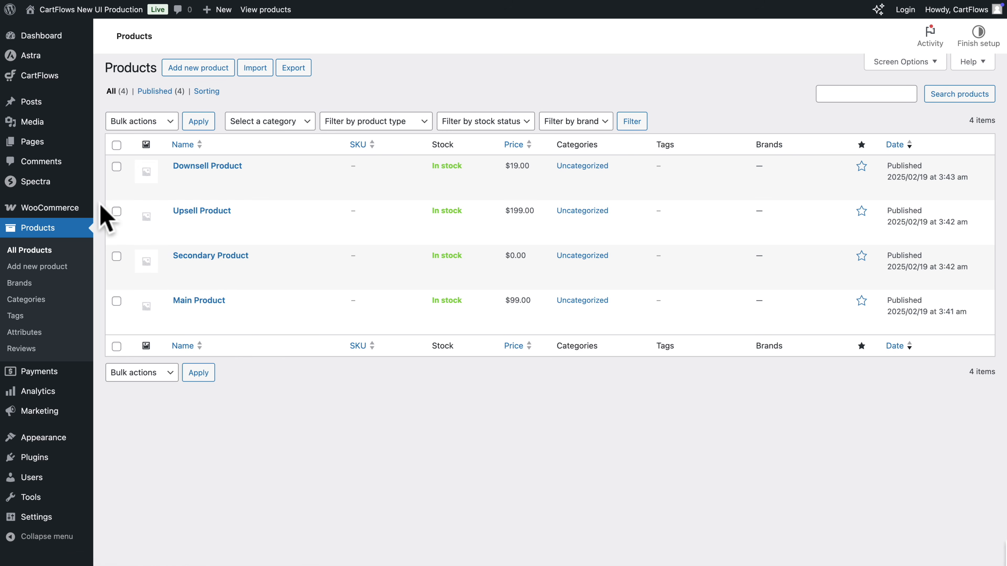
Start creating a new CartFlows funnel and browse the available funnel templates
mouse_move(43, 76)
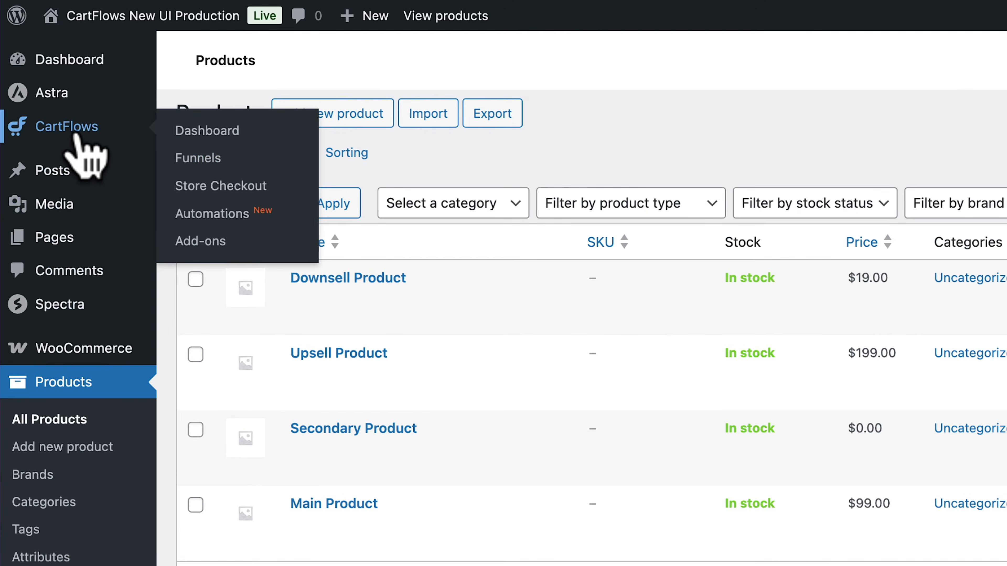
click(195, 165)
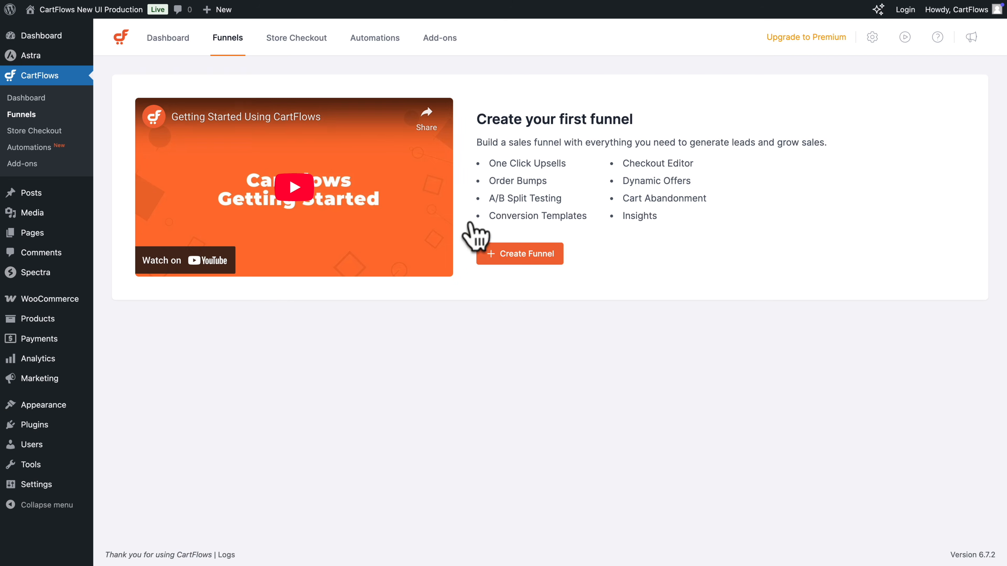
click(518, 254)
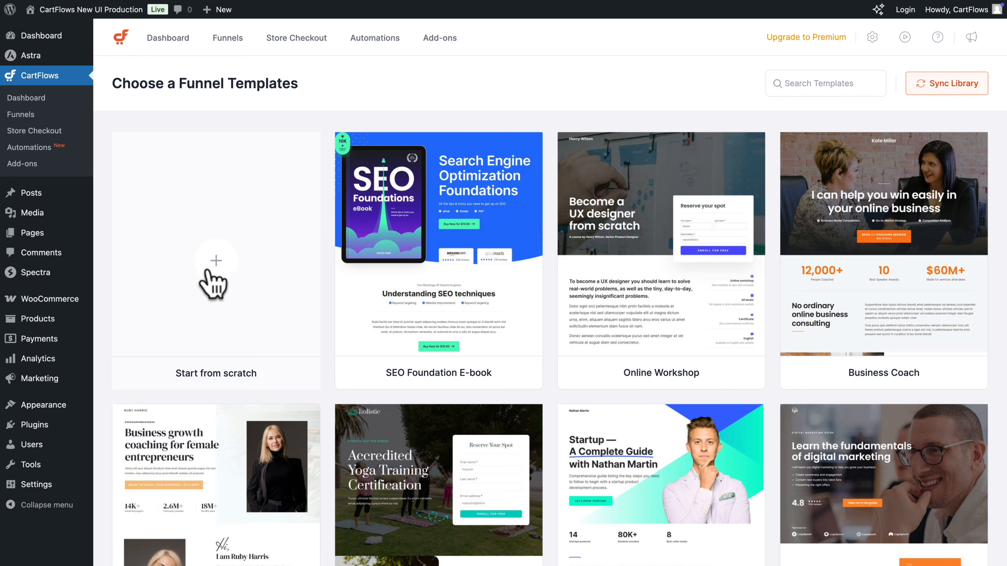
scroll(551, 286, down, 2)
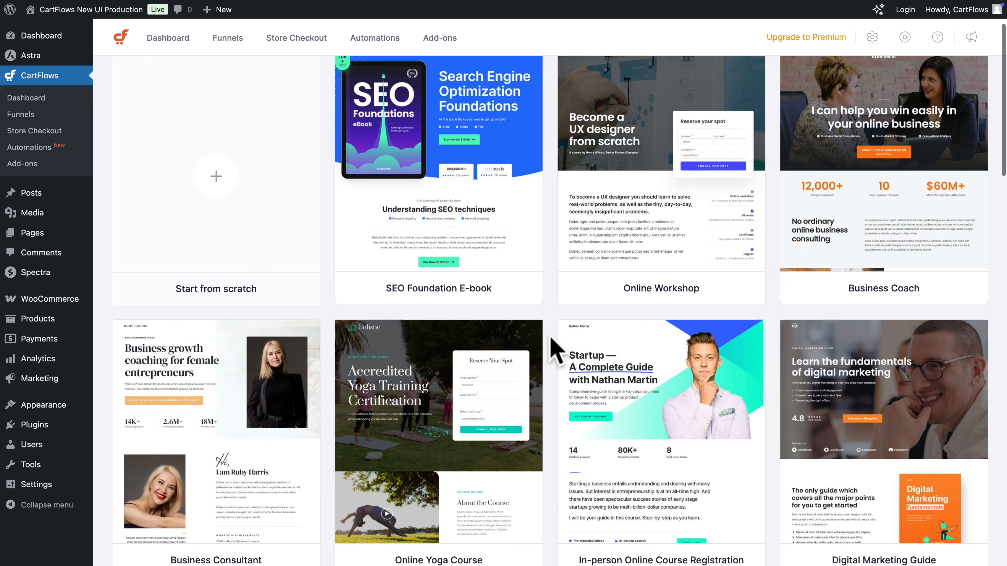
mouse_move(540, 288)
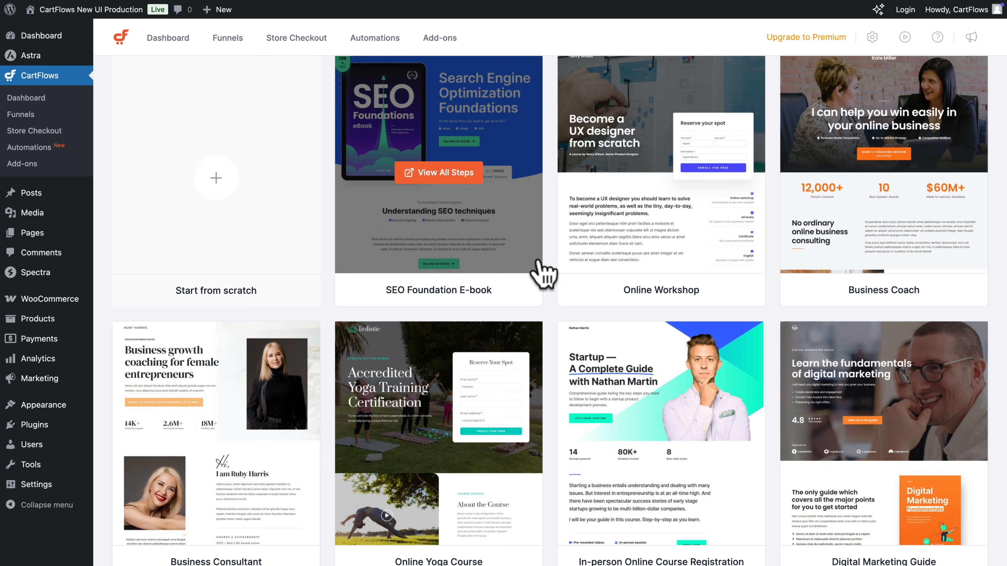
scroll(555, 286, down, 9)
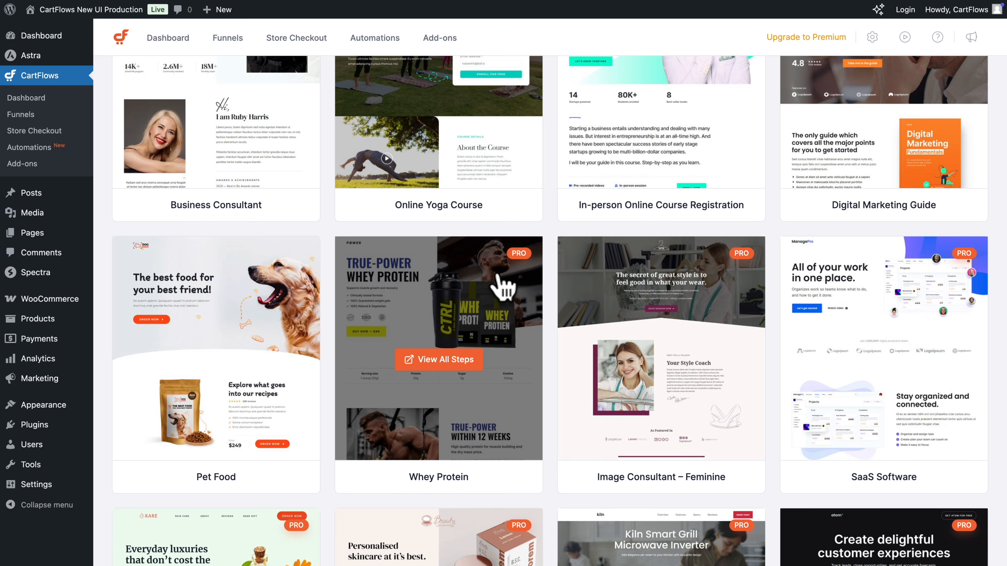
scroll(555, 289, up, 10)
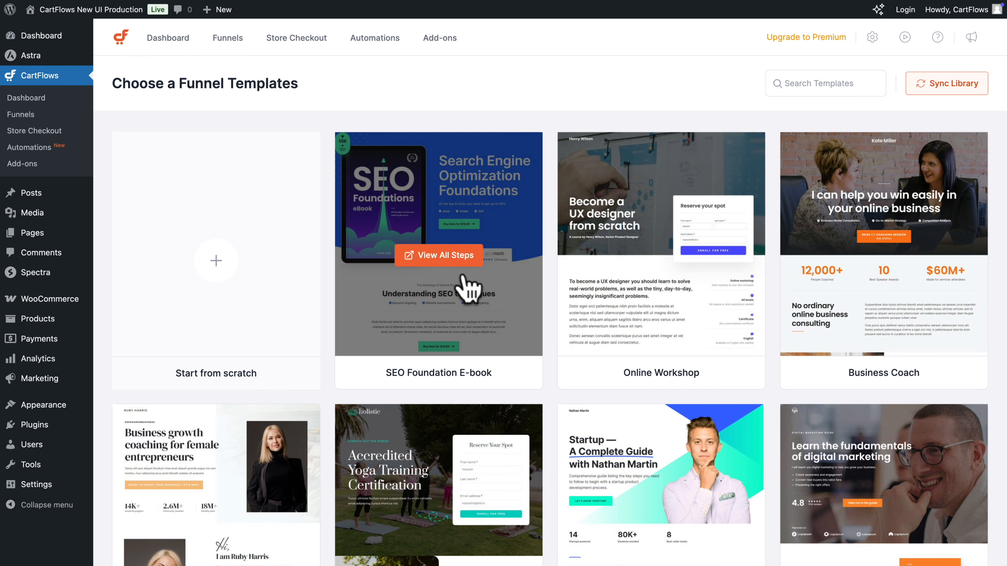
Preview the landing, checkout and thank-you pages of the SEO Foundation E-book template, including its live preview
click(426, 257)
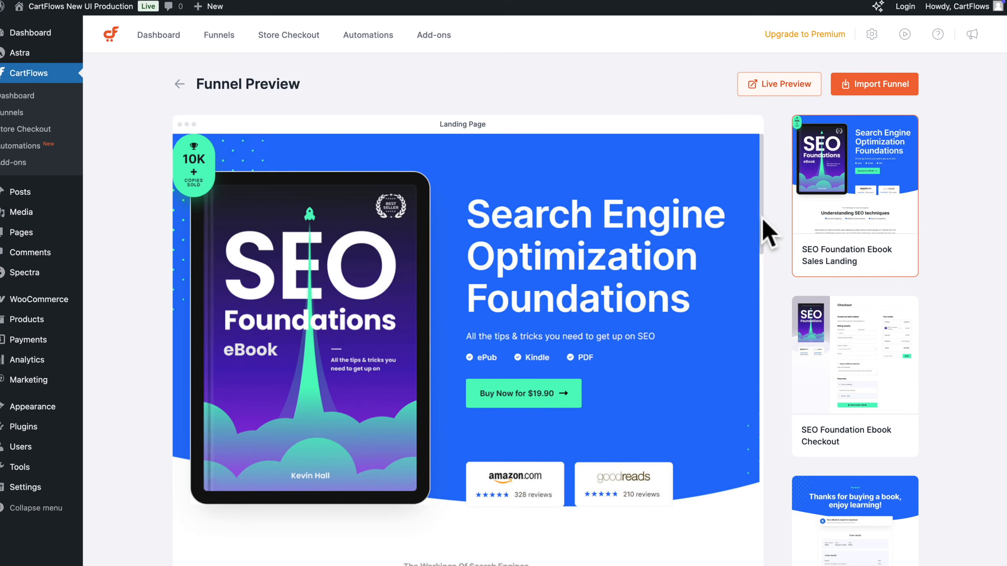
scroll(808, 199, down, 5)
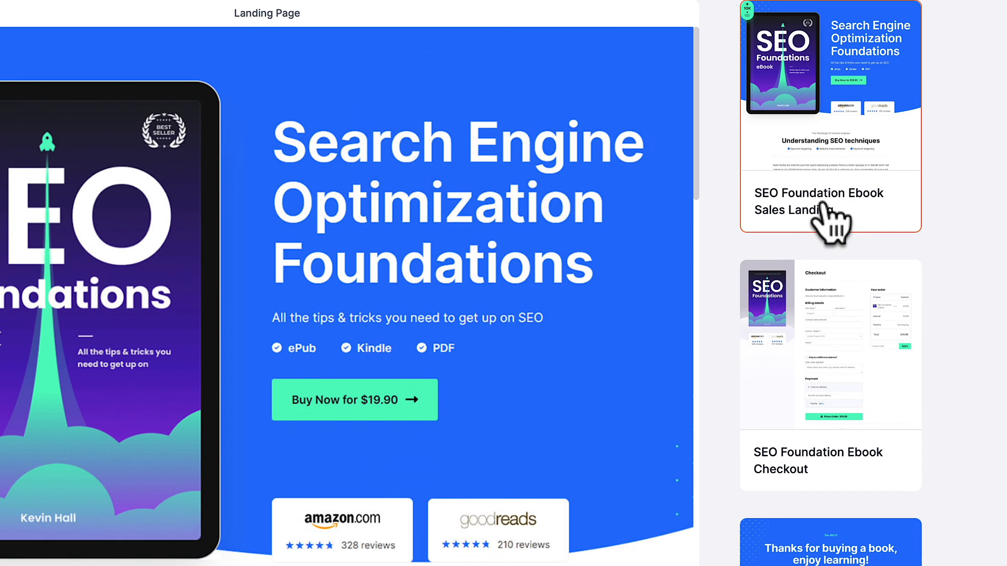
scroll(769, 270, down, 1)
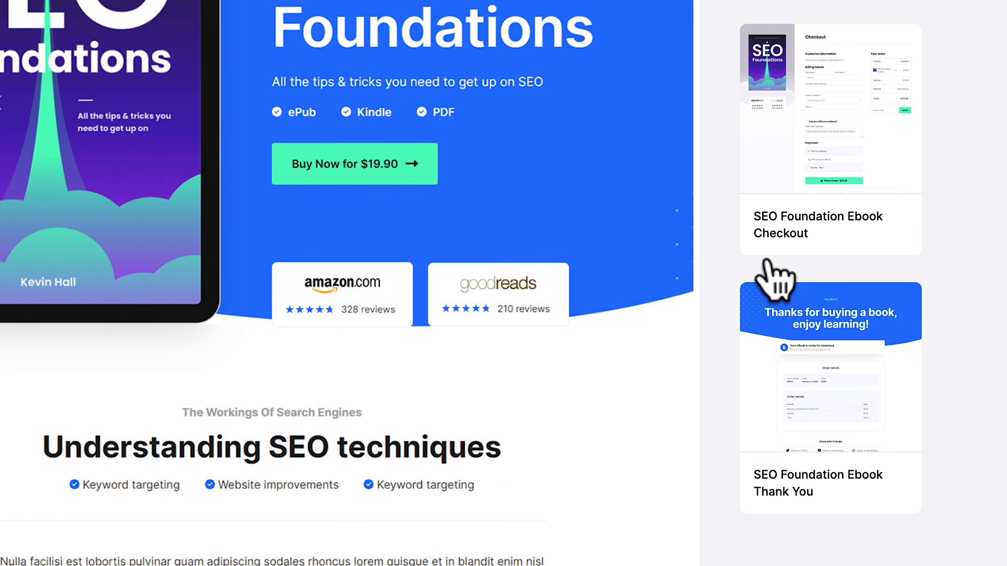
scroll(840, 222, up, 7)
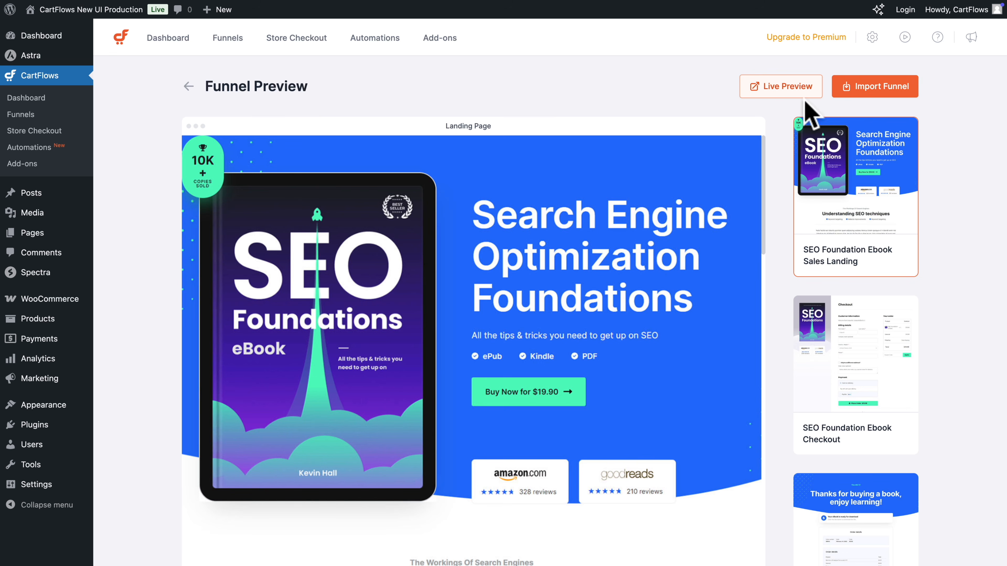
click(780, 90)
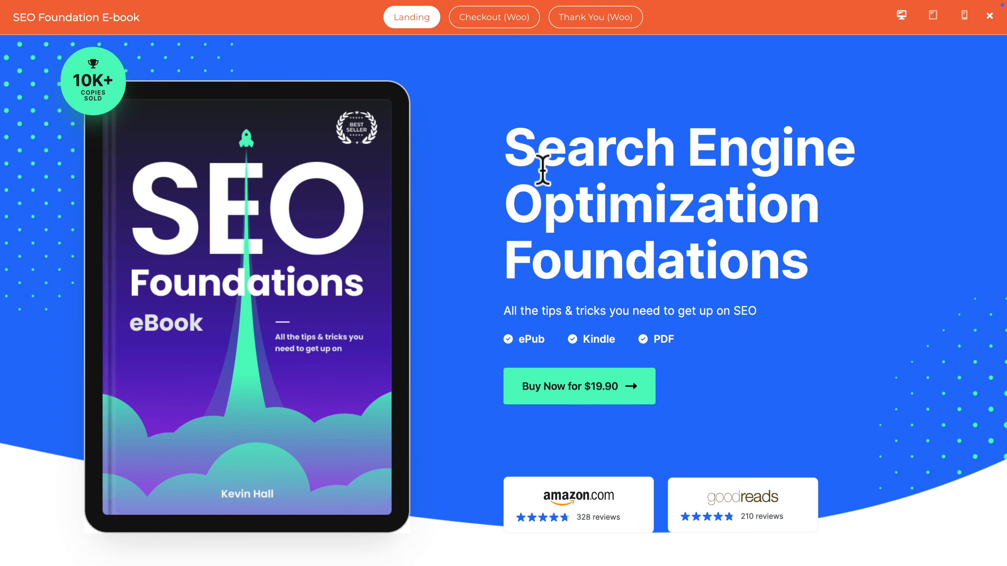
click(494, 20)
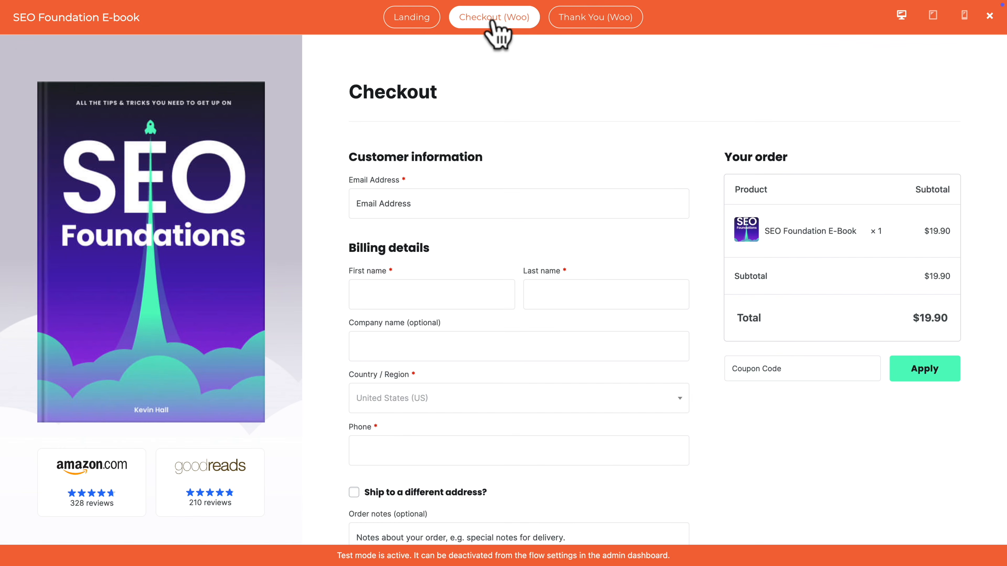
click(561, 24)
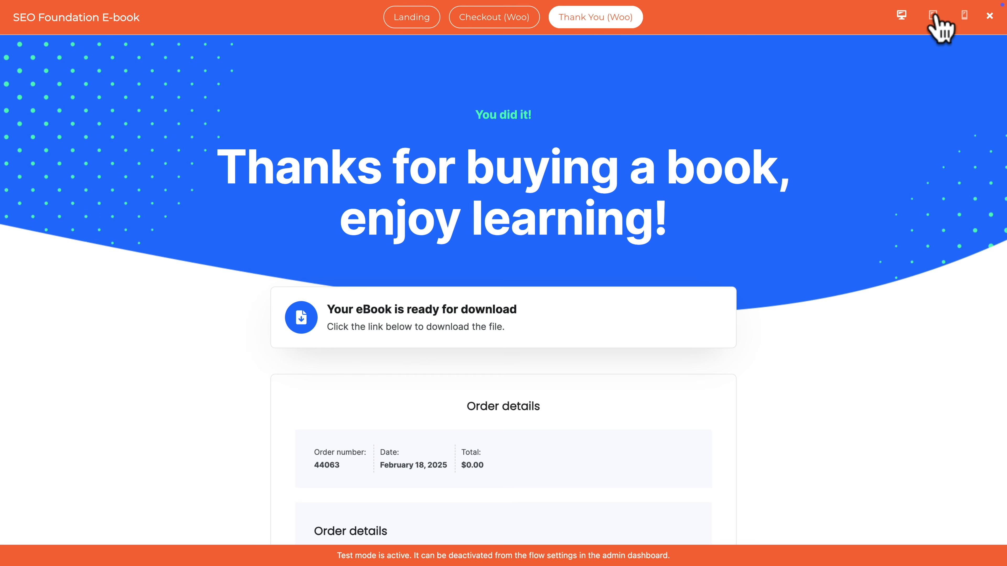
click(988, 17)
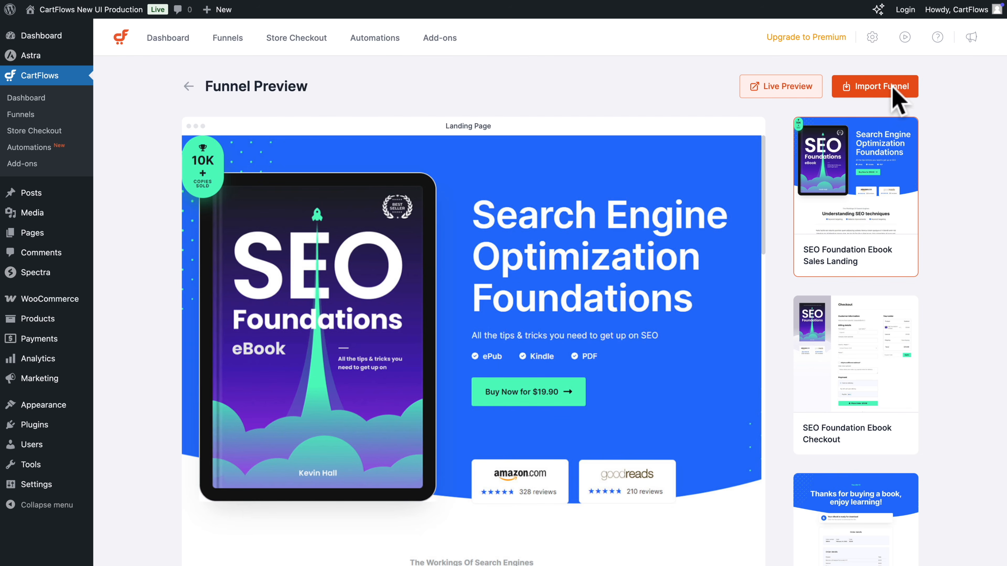
Import the SEO Foundation E-book template as a funnel named "SEO eBook"
click(879, 88)
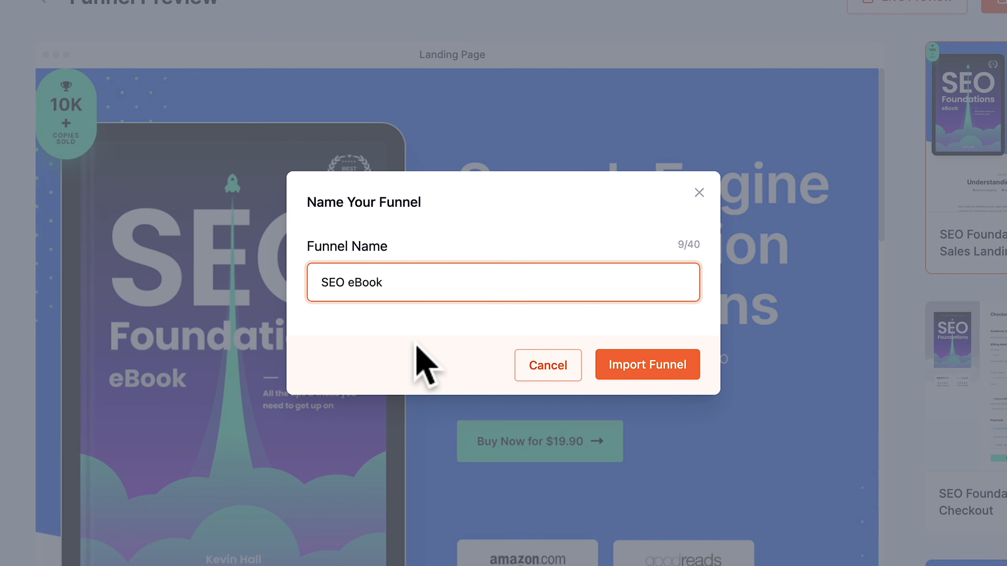
click(639, 365)
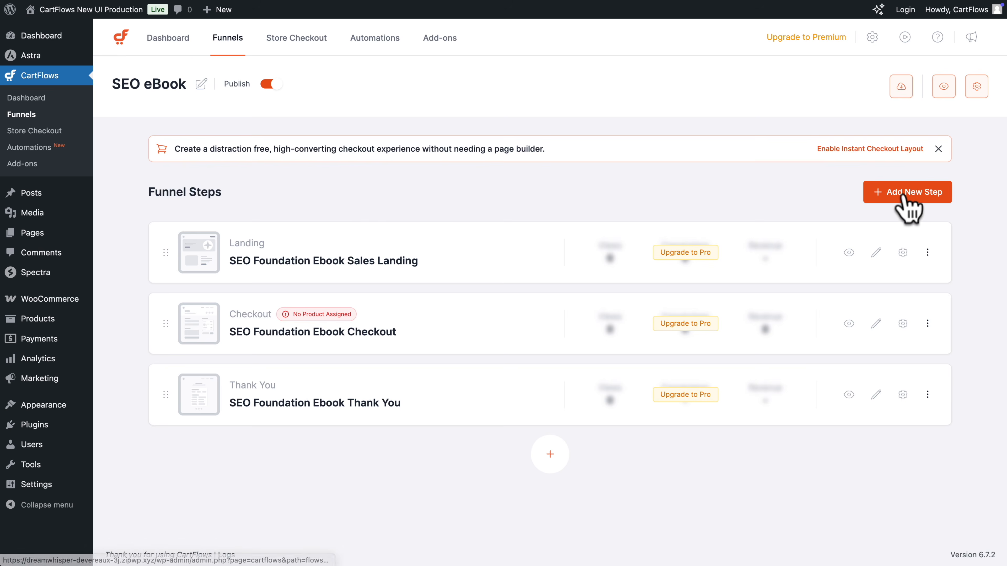
Browse the upsell and downsell templates available for a new funnel step, and return to the funnel's steps
click(892, 192)
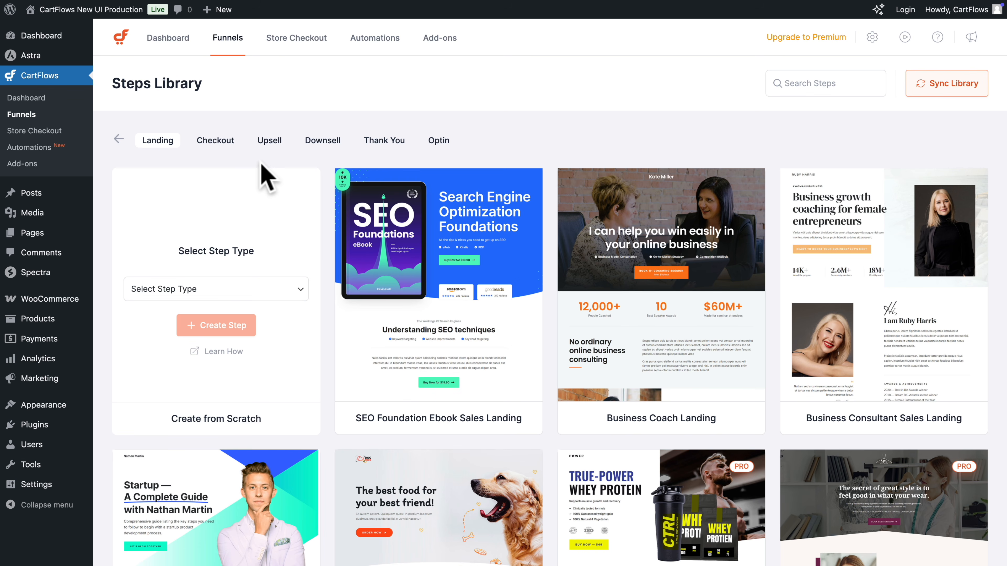
click(271, 142)
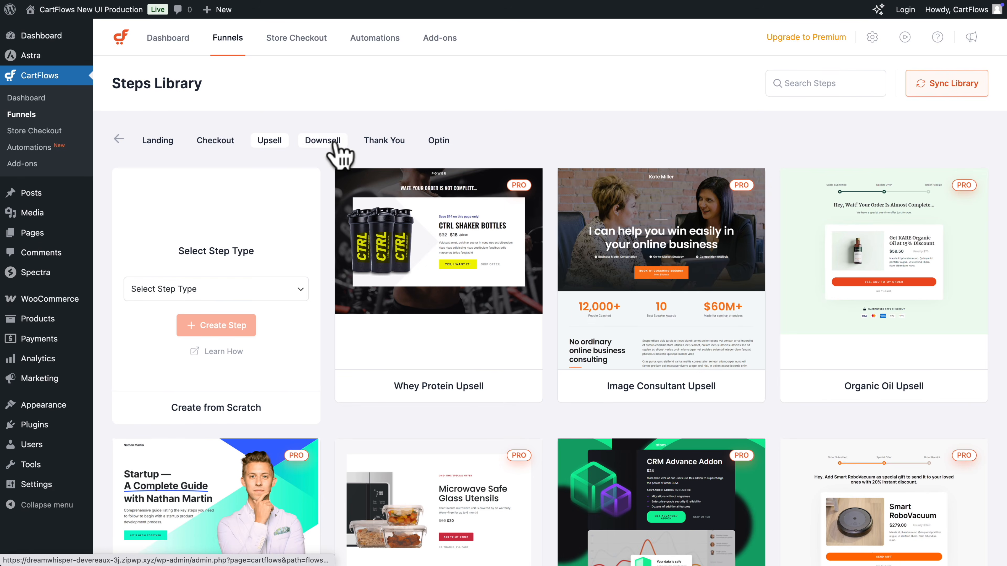
click(333, 145)
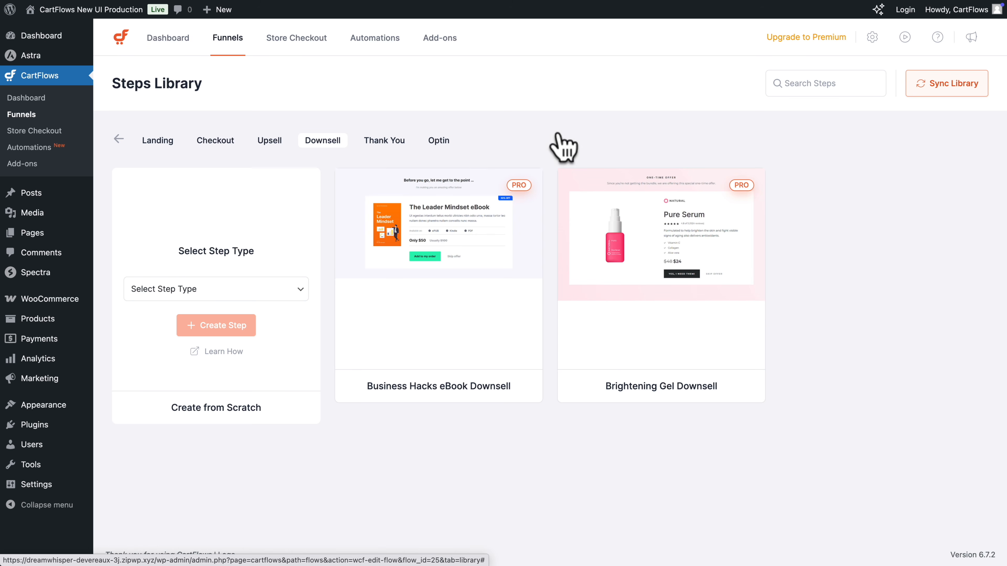
click(118, 139)
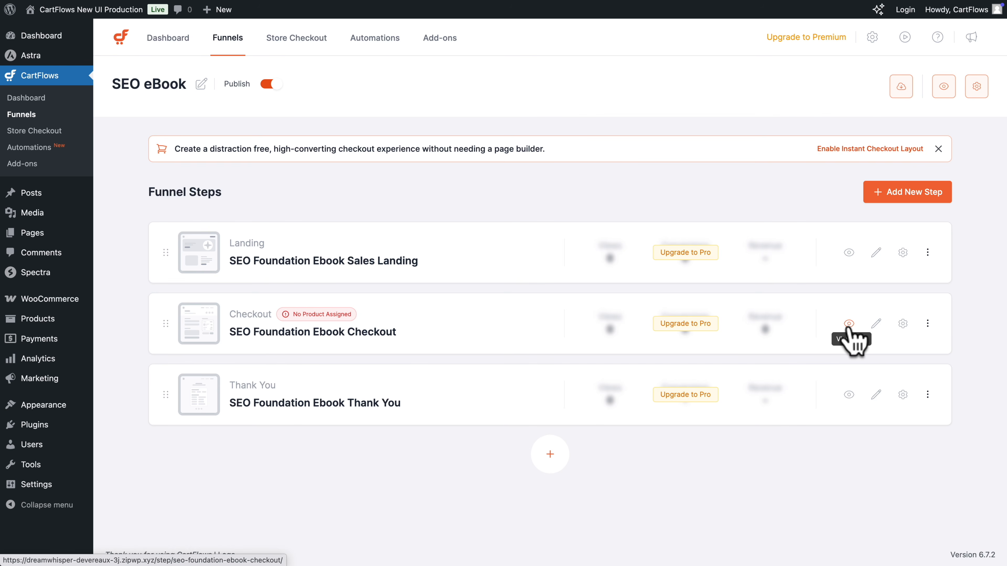
View the SEO Foundation Ebook Checkout step and its page in the editor, and return to the funnel
click(848, 324)
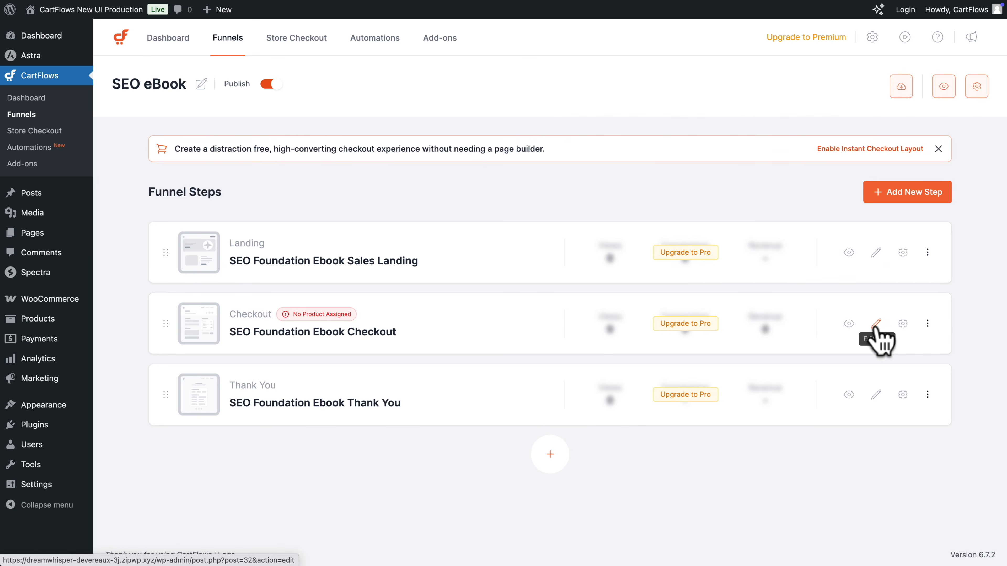
click(876, 324)
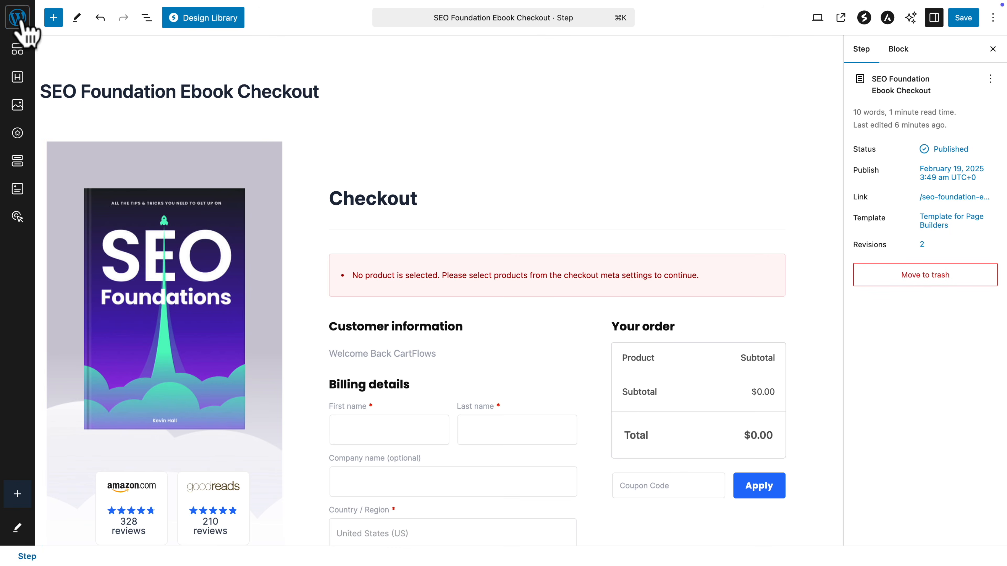
click(18, 20)
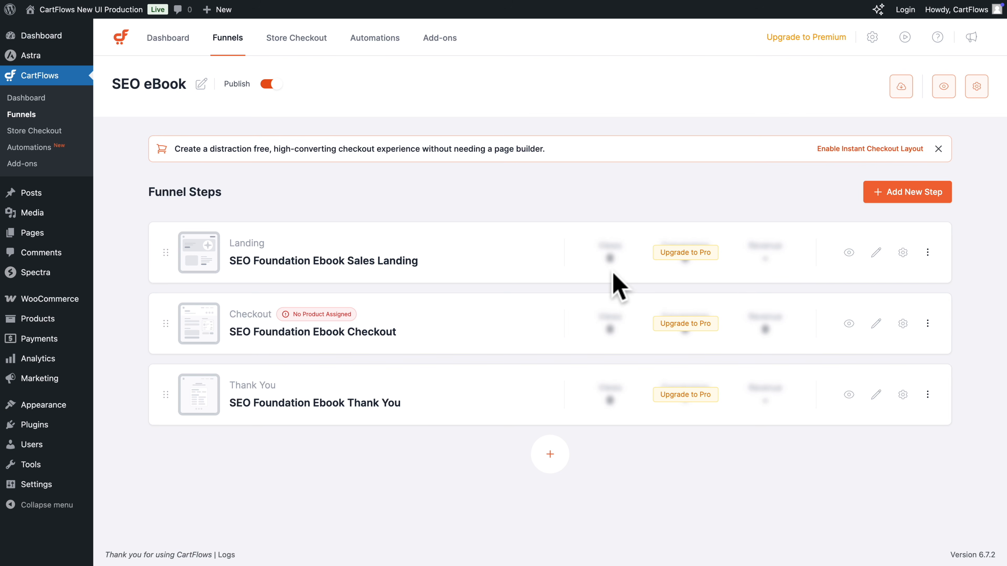
Find Main Product in the SEO Foundation Ebook Checkout step's settings and add it as the checkout product
click(902, 324)
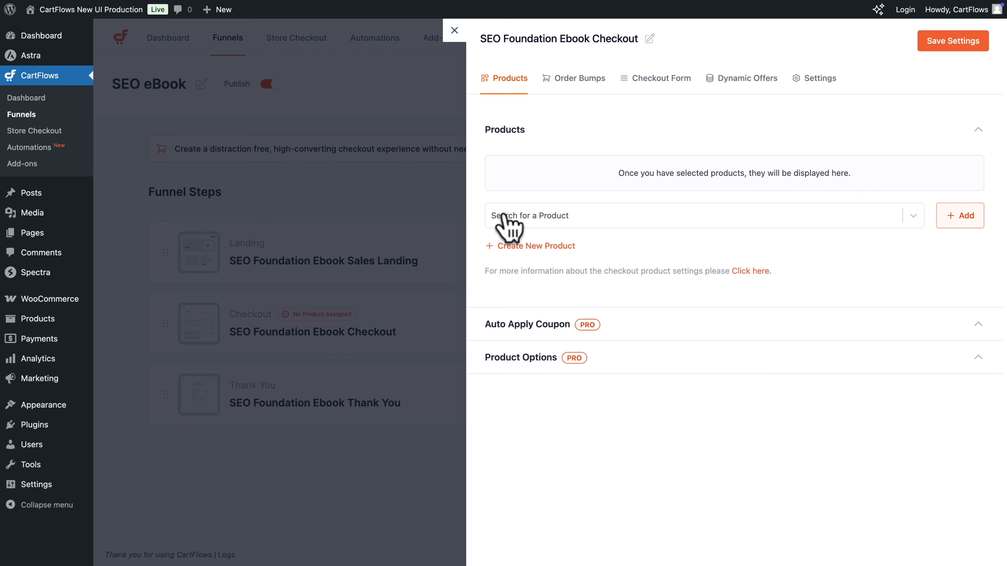
click(525, 215)
text(main)
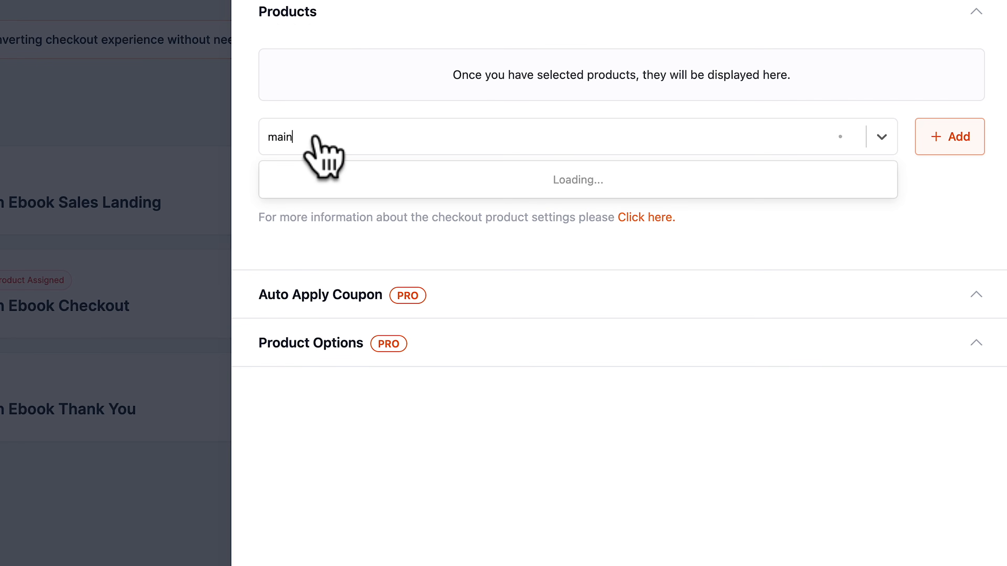
click(319, 183)
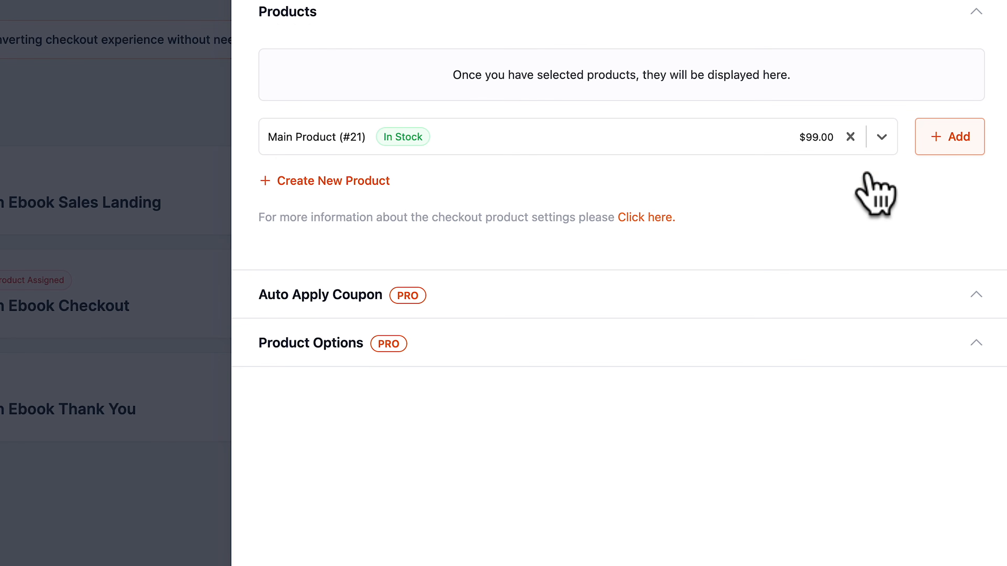
click(955, 136)
click(460, 219)
text(second)
click(360, 269)
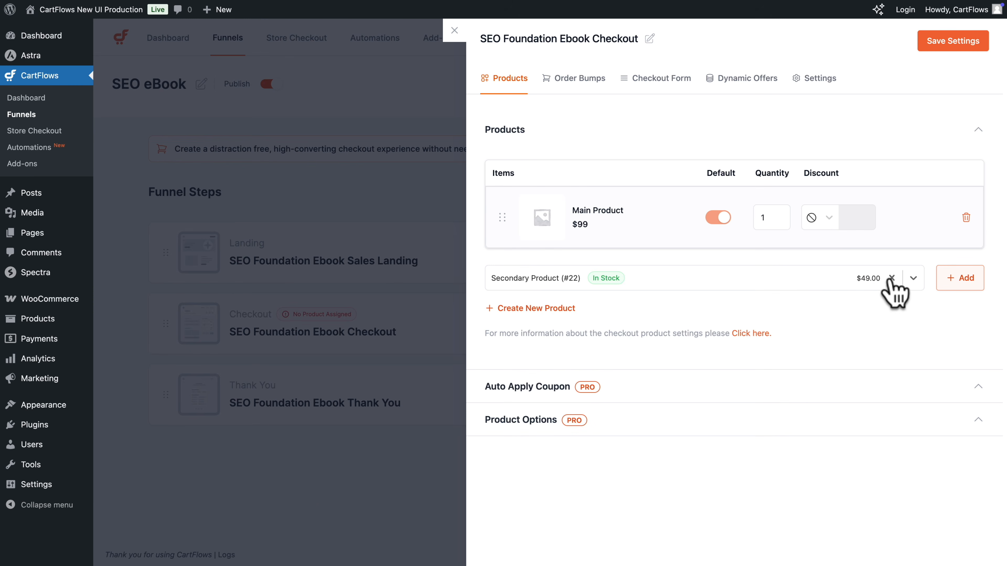
click(891, 279)
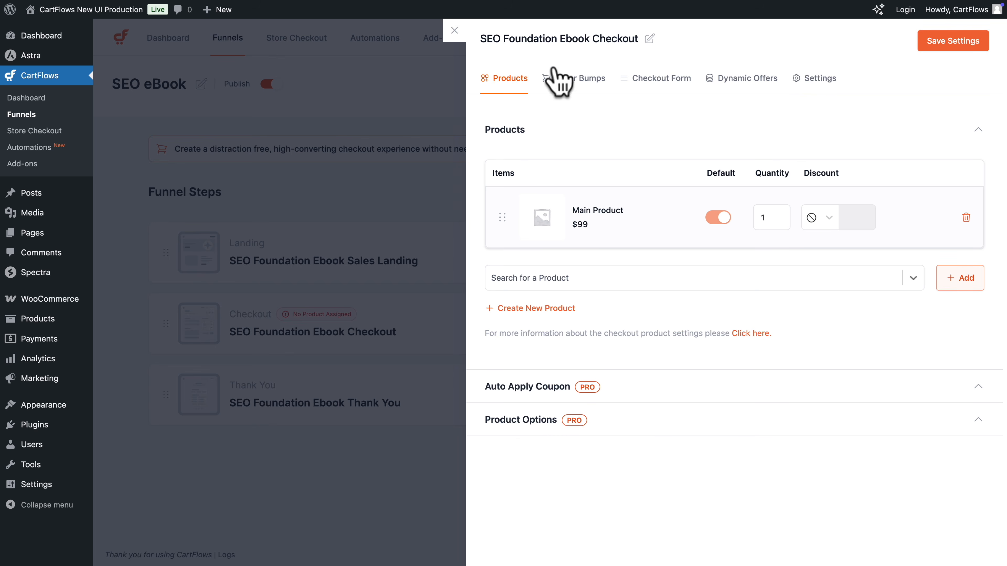
Enable the Street address billing field in the checkout form's field editor and move it above Country / Region
click(559, 77)
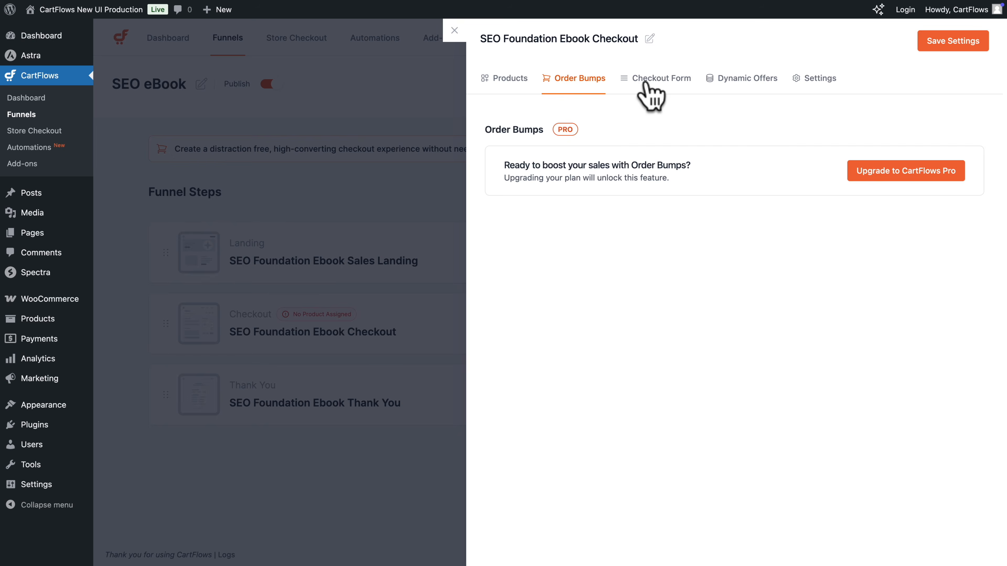
click(658, 79)
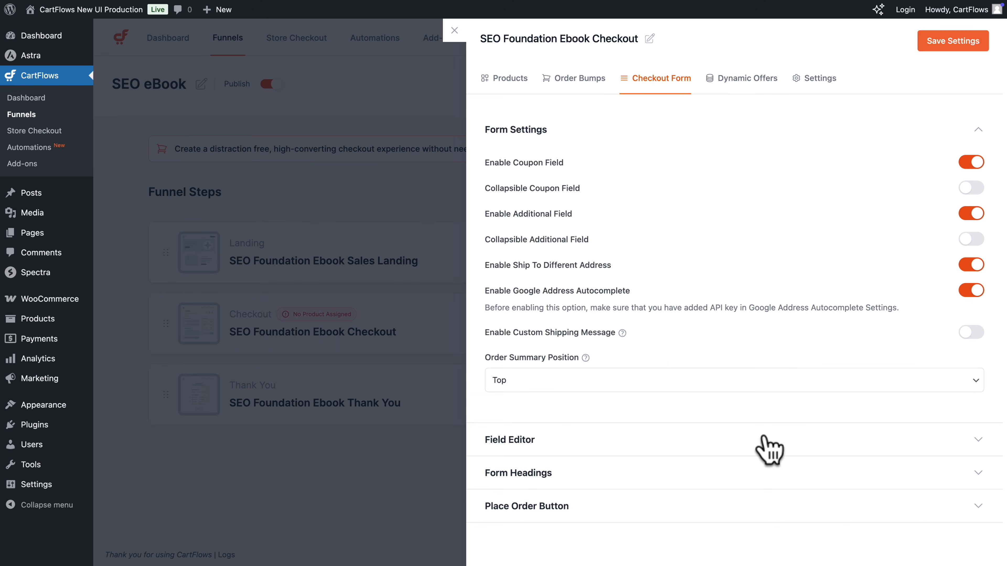
click(768, 440)
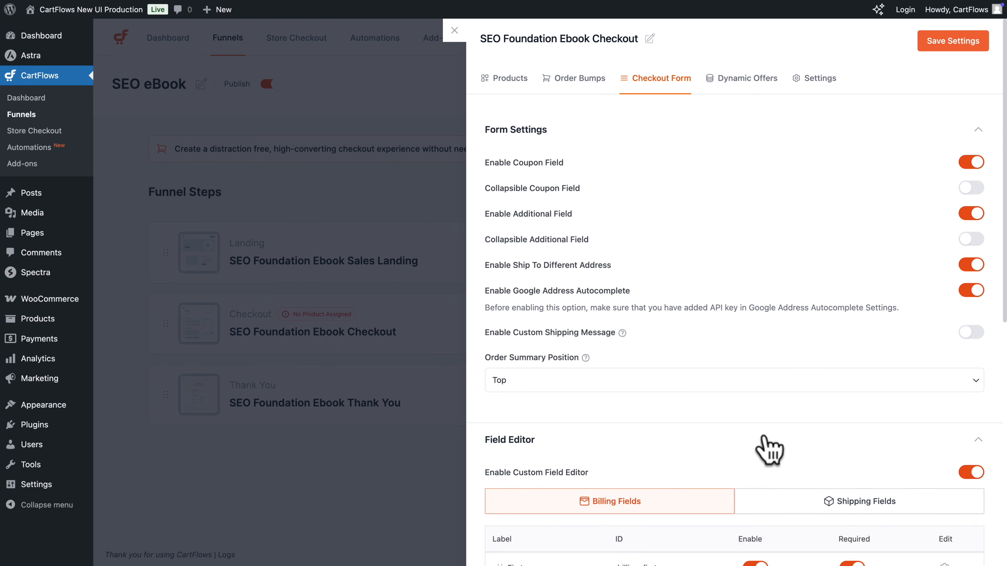
scroll(768, 444, down, 6)
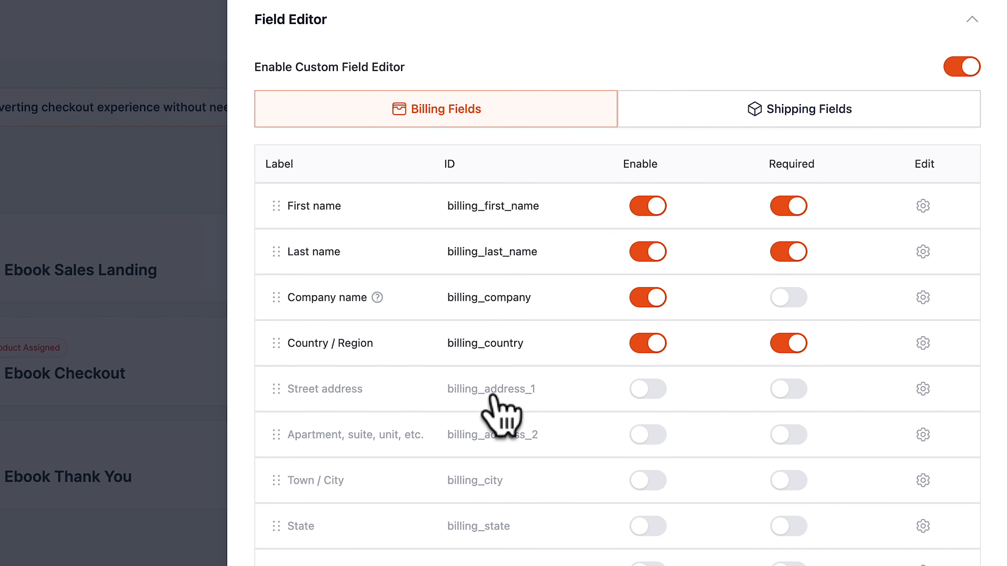
click(641, 391)
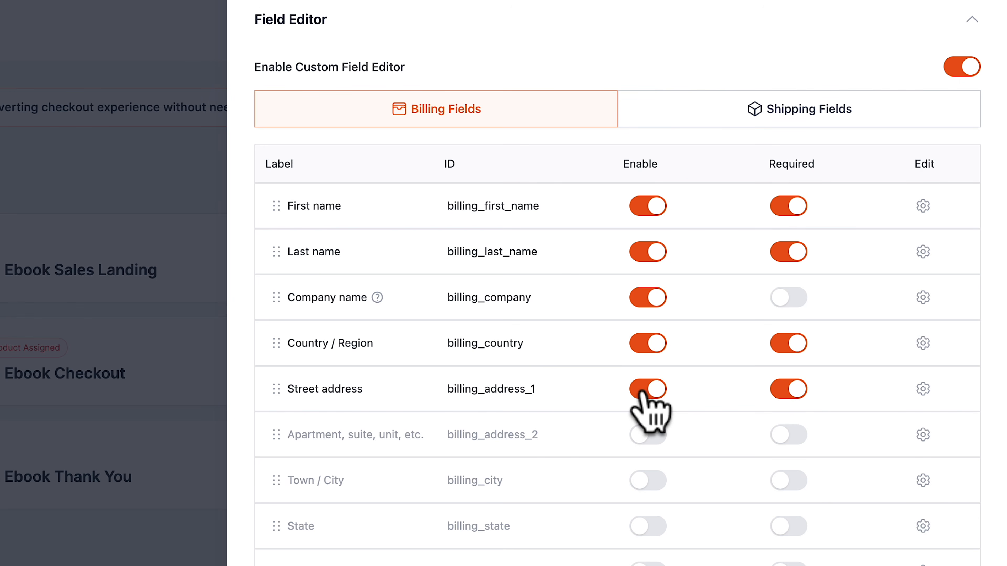
drag(276, 388, 275, 351)
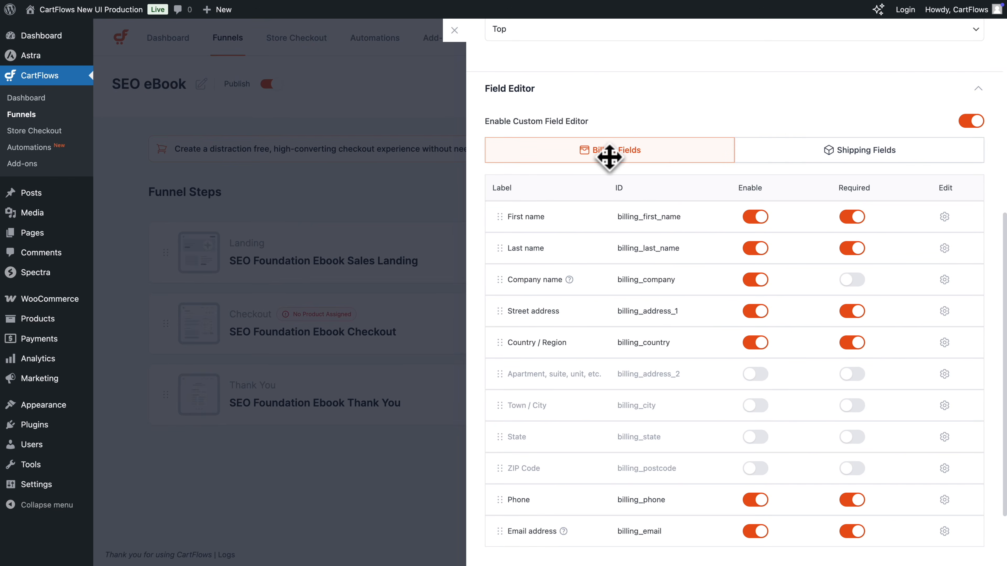
Look at the checkout form's shipping fields, and disable the Street address billing field
click(804, 151)
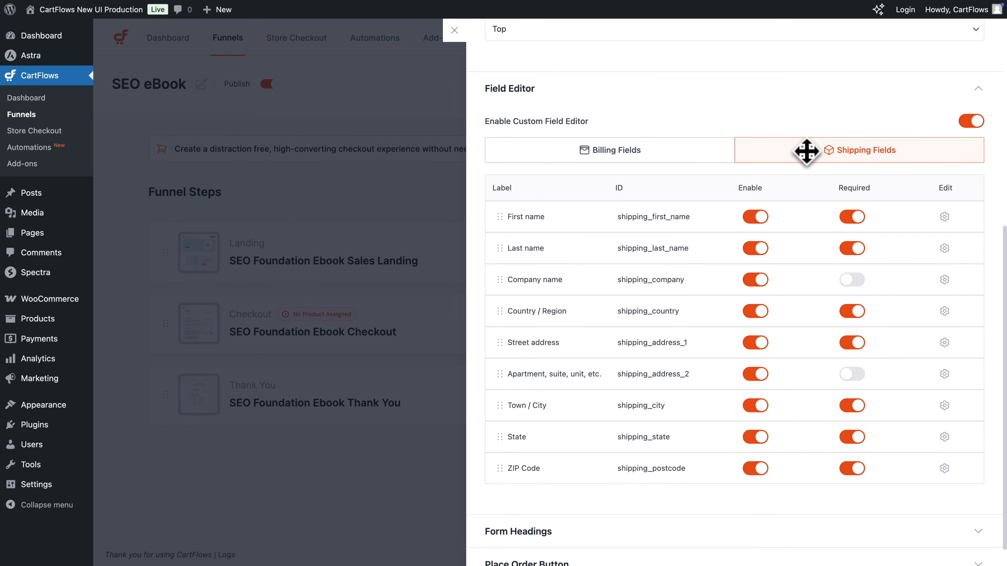
click(649, 153)
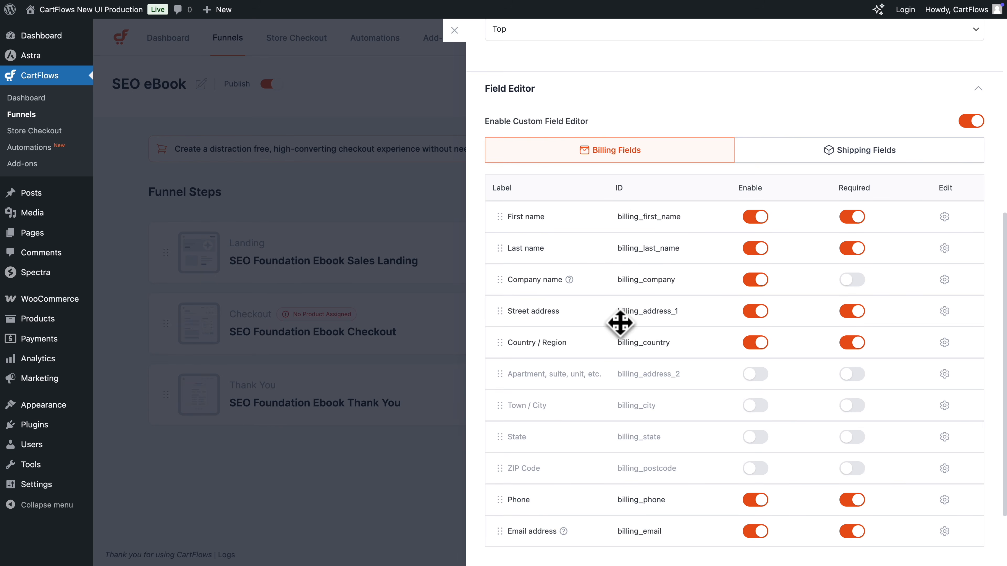
click(755, 316)
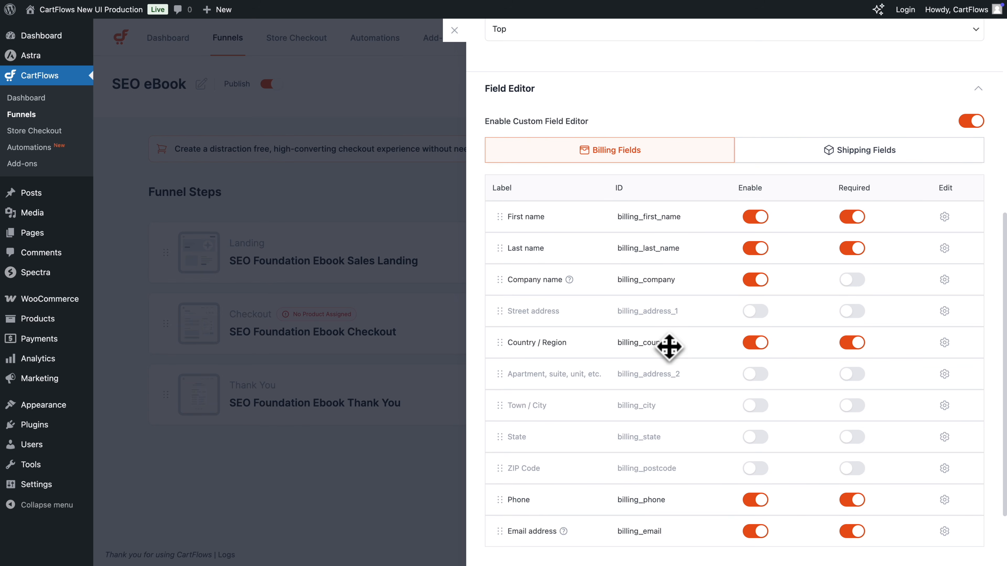
click(978, 88)
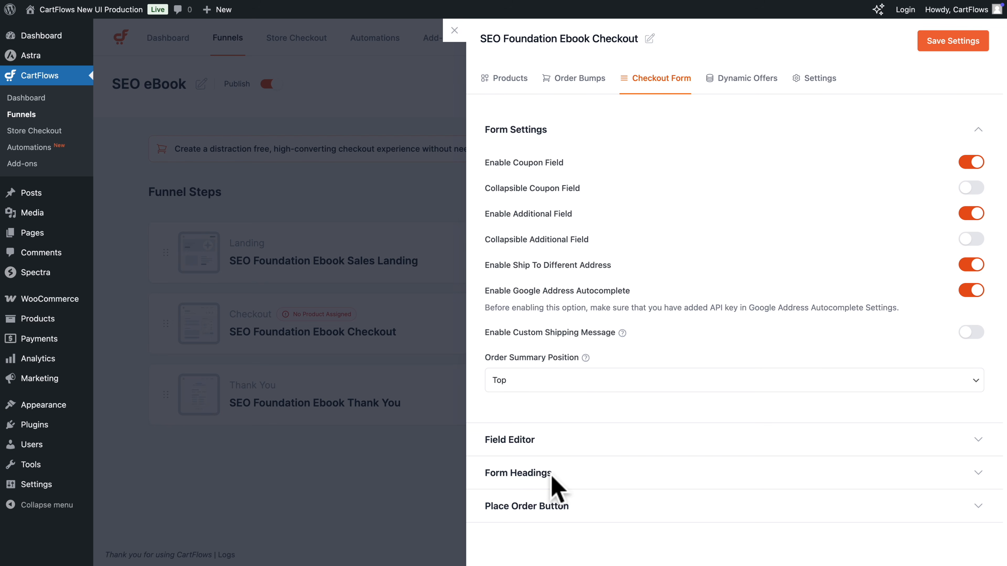
Review the checkout form's heading and Place Order button settings, as well as the Dynamic Offers options
click(978, 472)
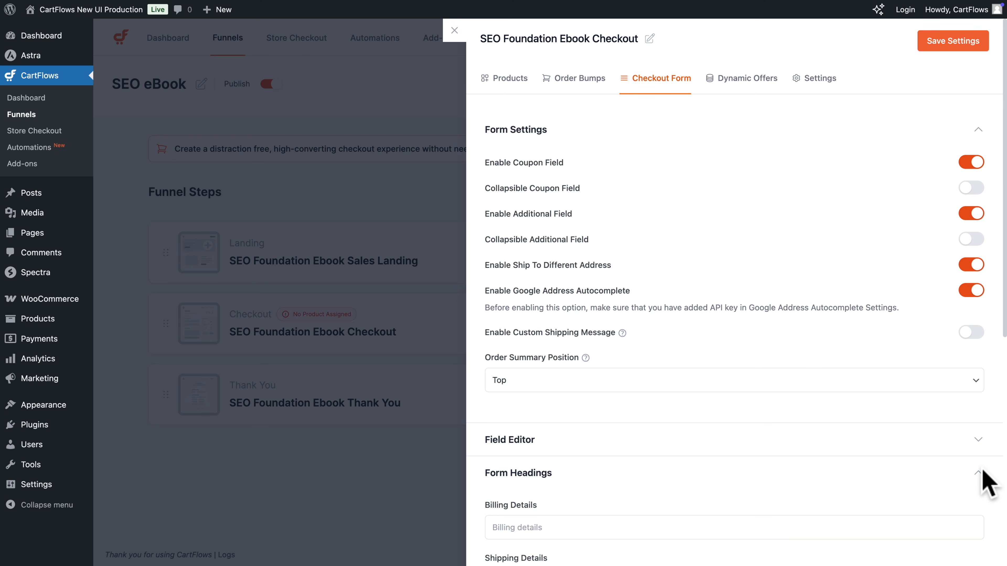
scroll(982, 477, down, 10)
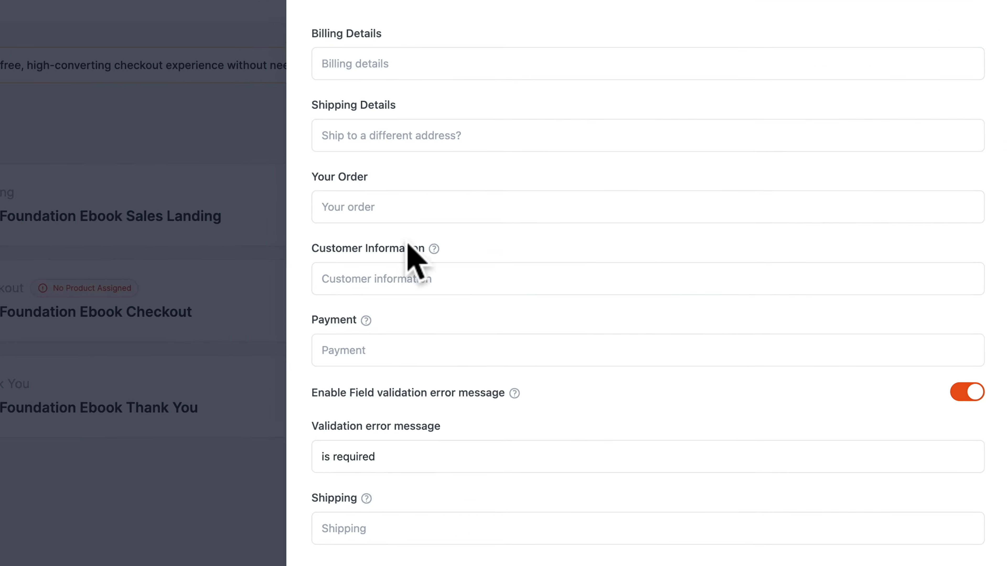
scroll(369, 258, down, 2)
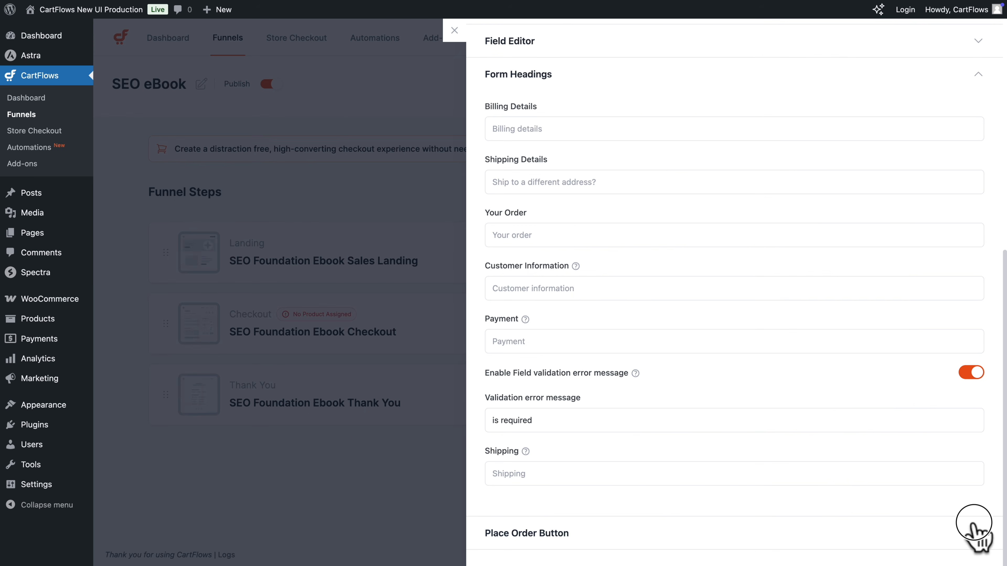
click(975, 527)
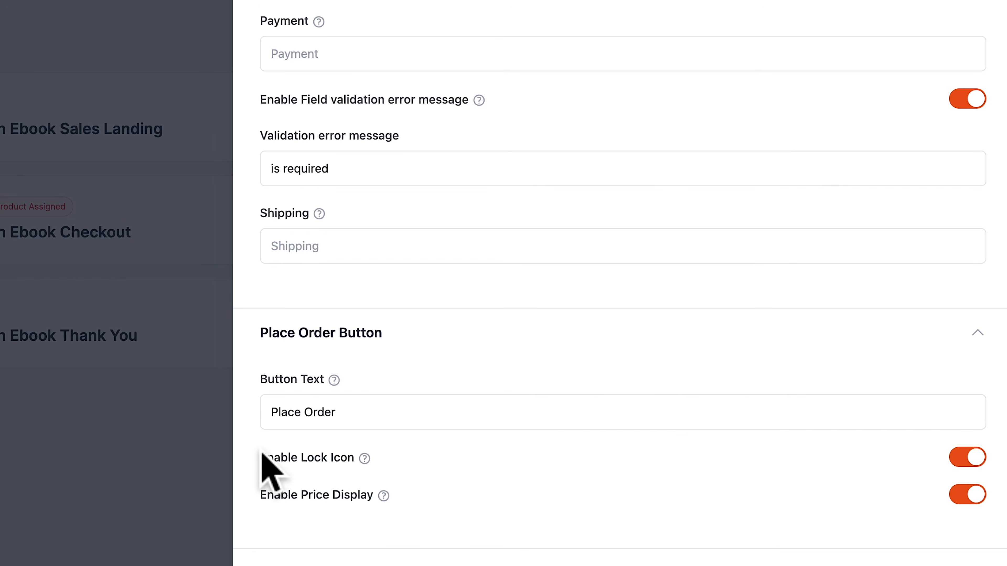
scroll(713, 240, up, 10)
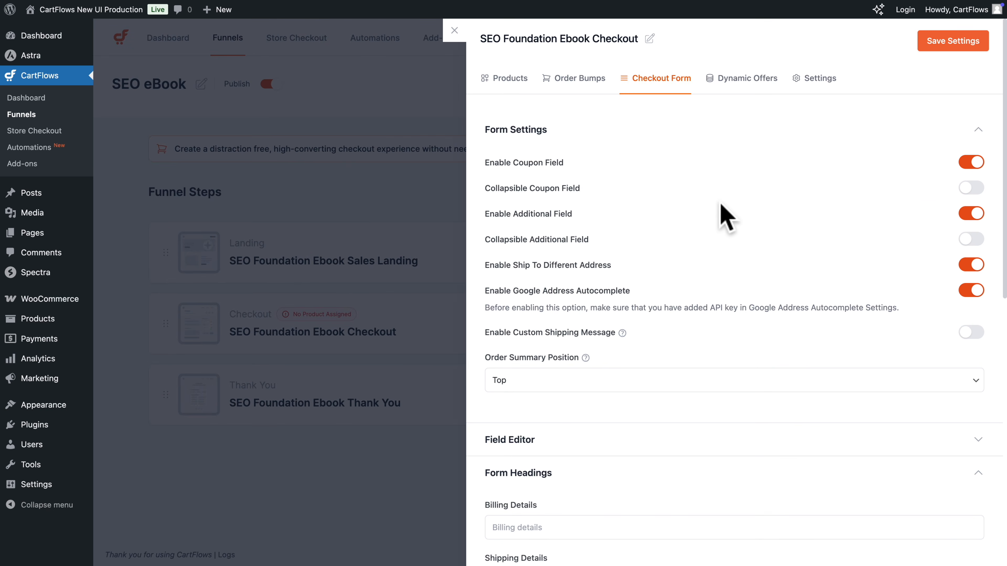
click(737, 80)
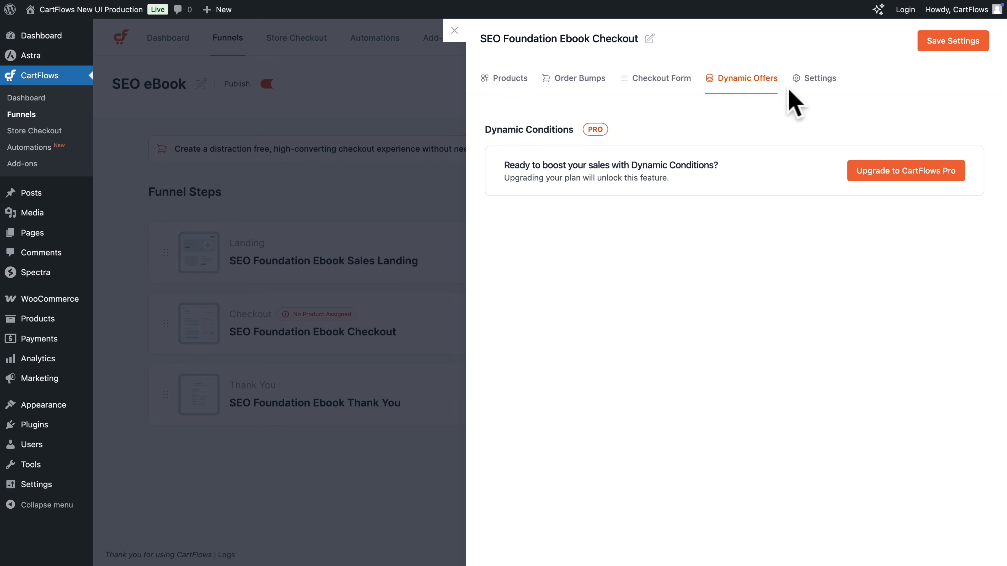
Shorten the checkout step's slug to "ebook-checkout" and save the settings, and show the step's advanced options
click(819, 80)
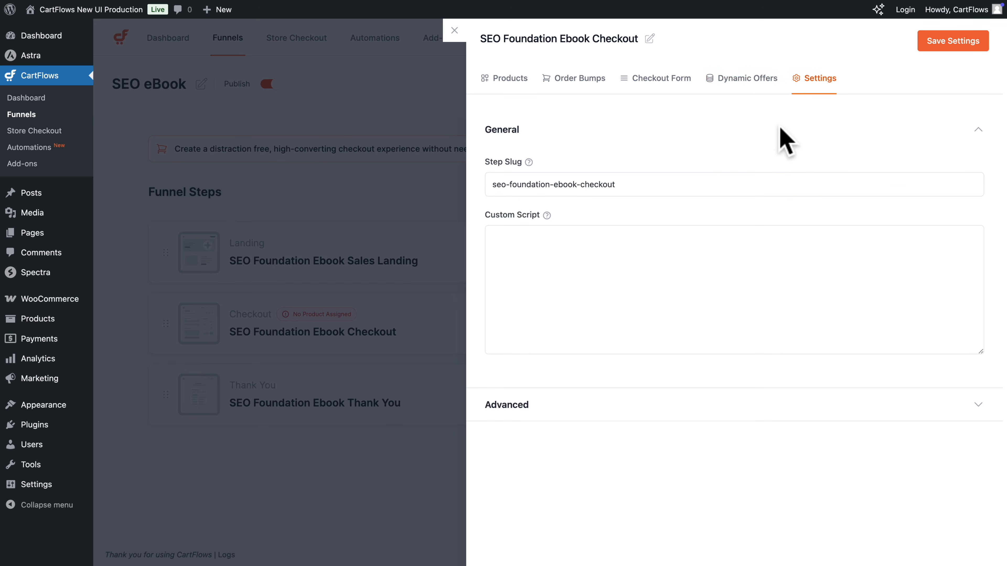
mouse_move(529, 162)
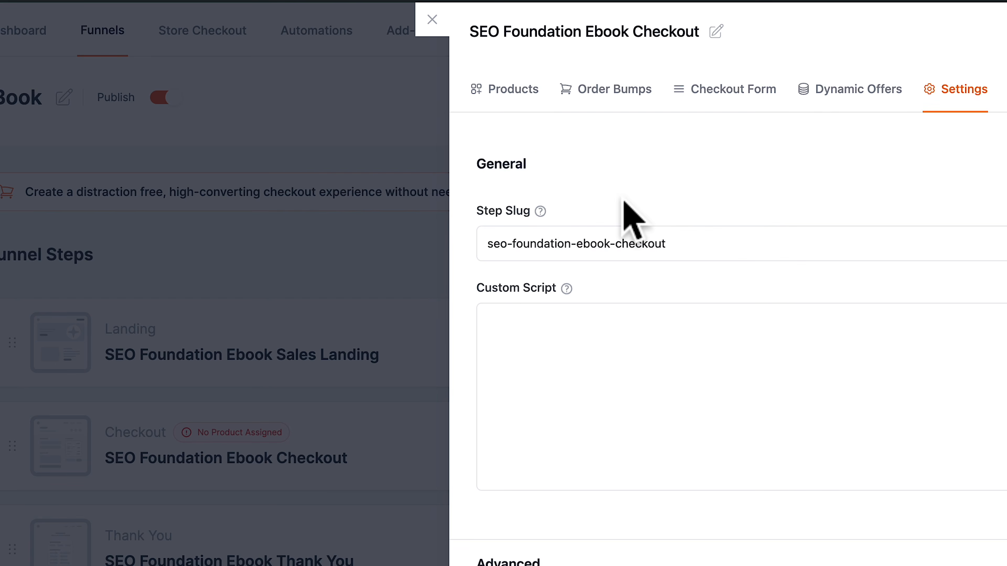
click(575, 239)
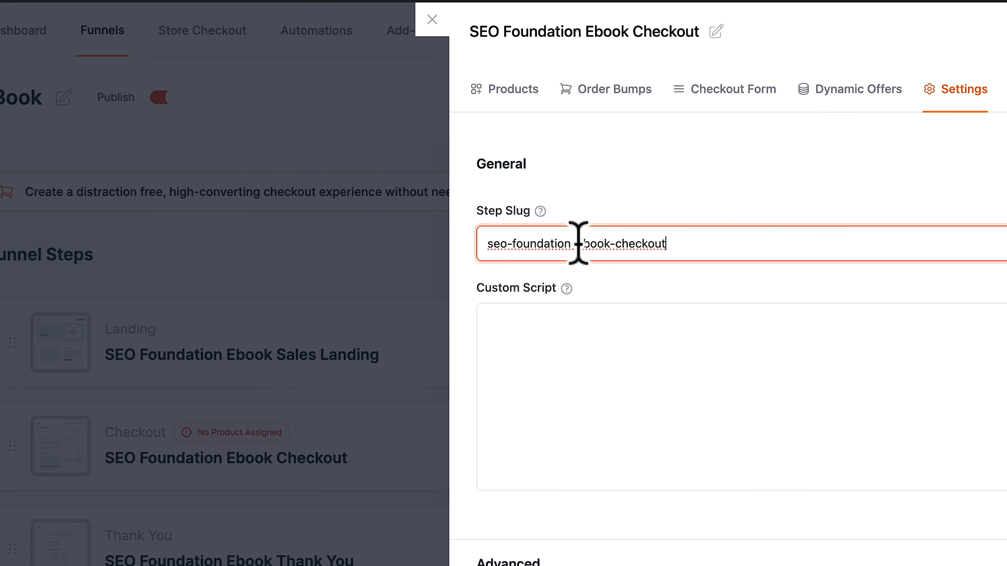
drag(577, 244, 452, 258)
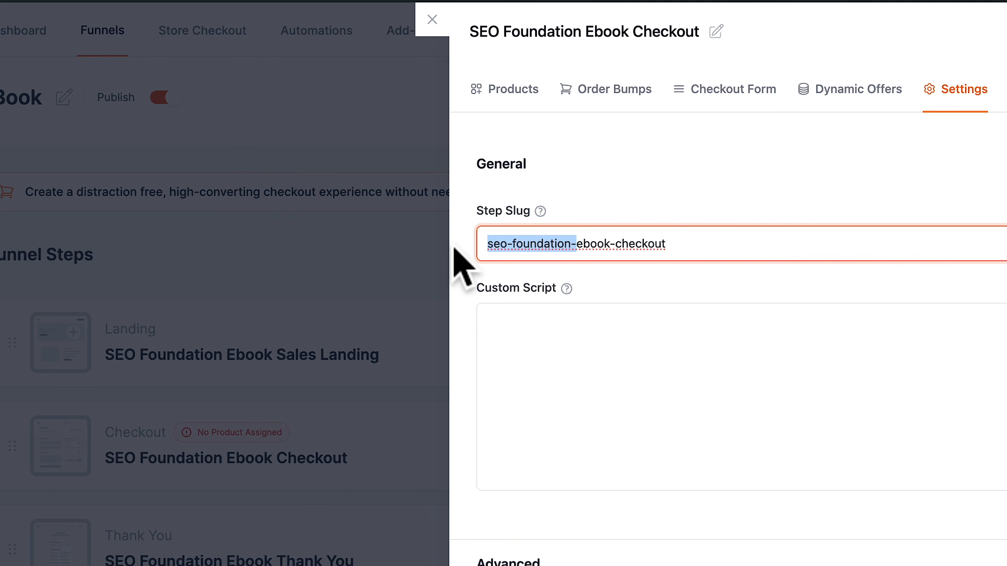
key(BackSpace)
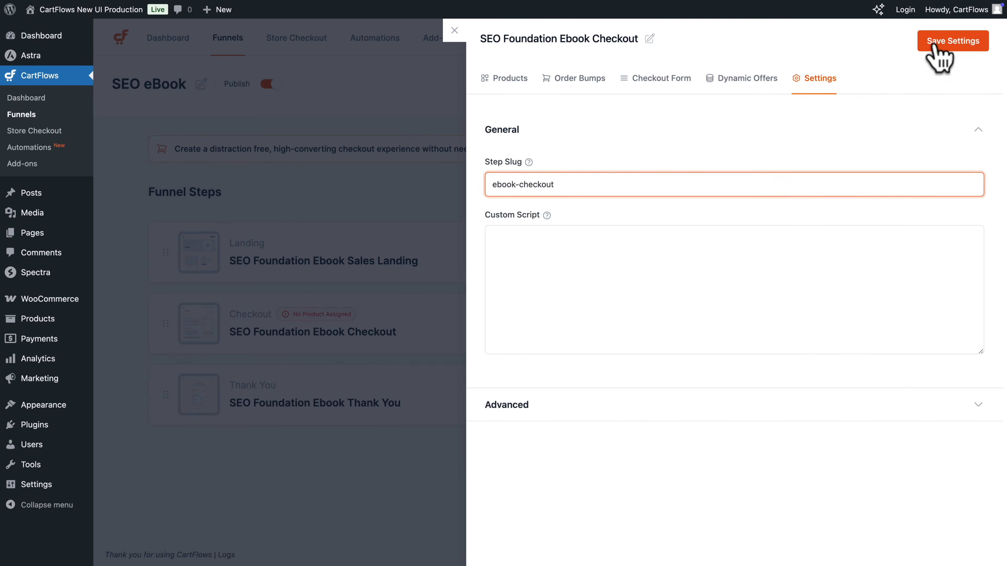
click(933, 45)
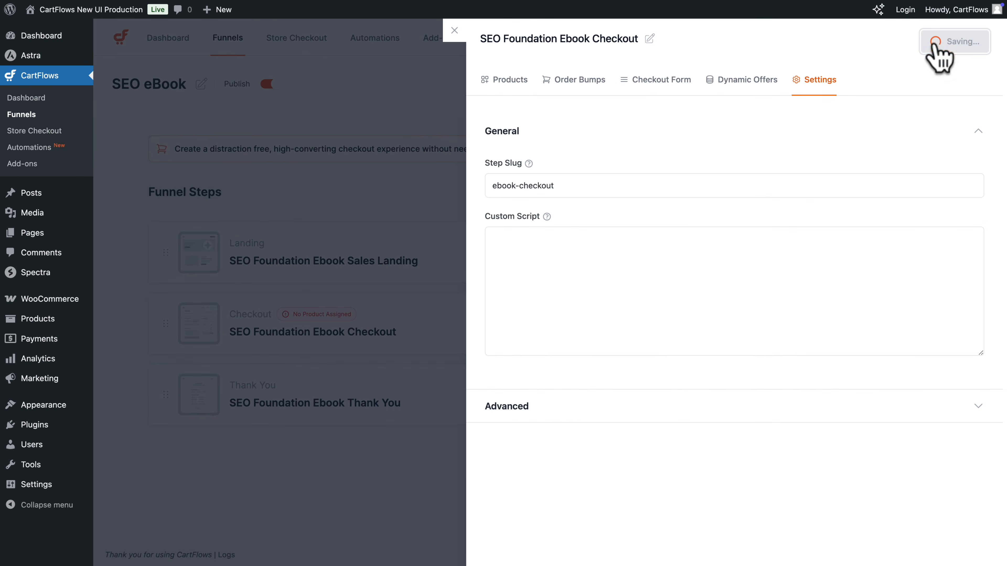
click(977, 410)
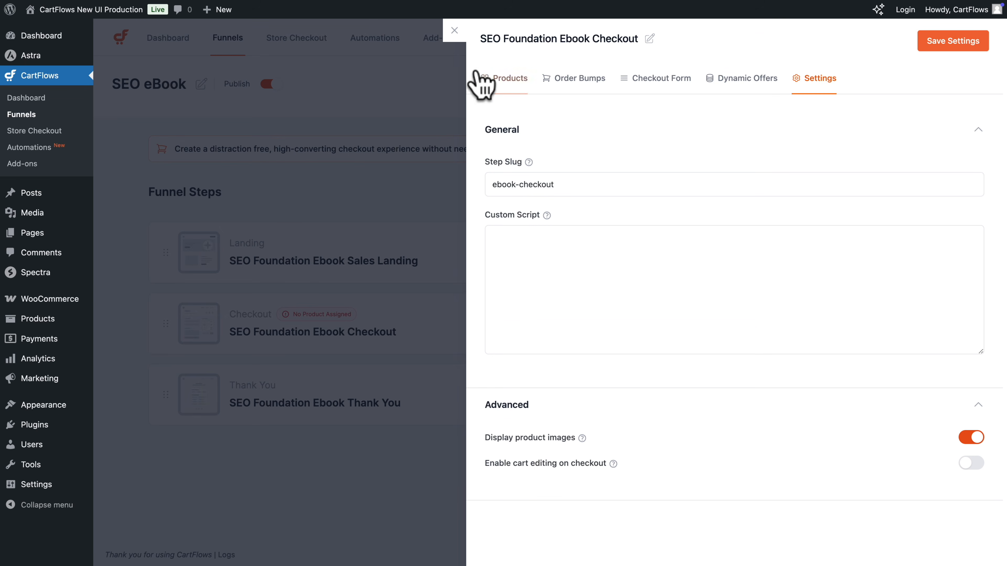
Close the checkout step's settings, look at its additional options, and check the funnel's draft confirmation without drafting it
click(454, 30)
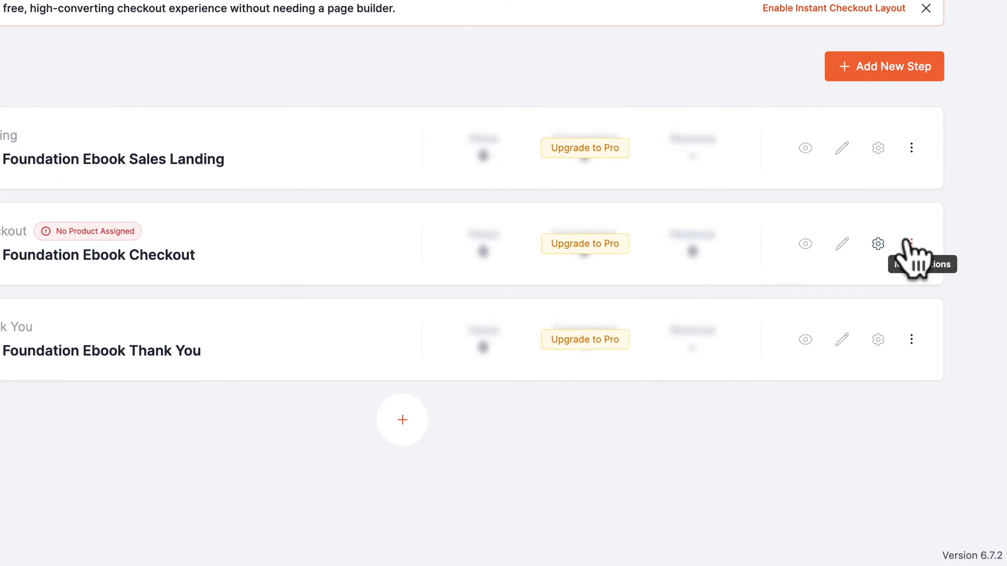
click(911, 247)
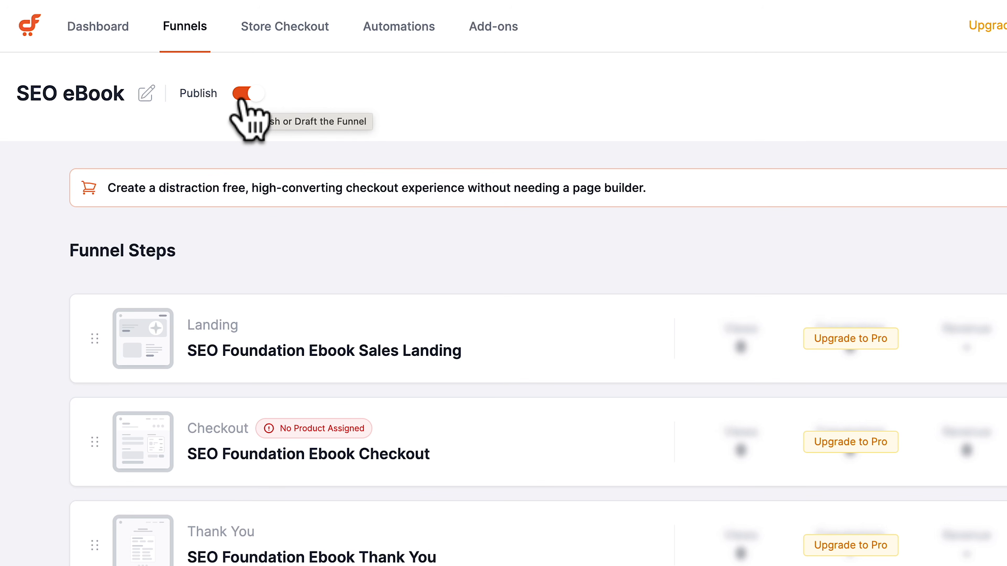
click(243, 95)
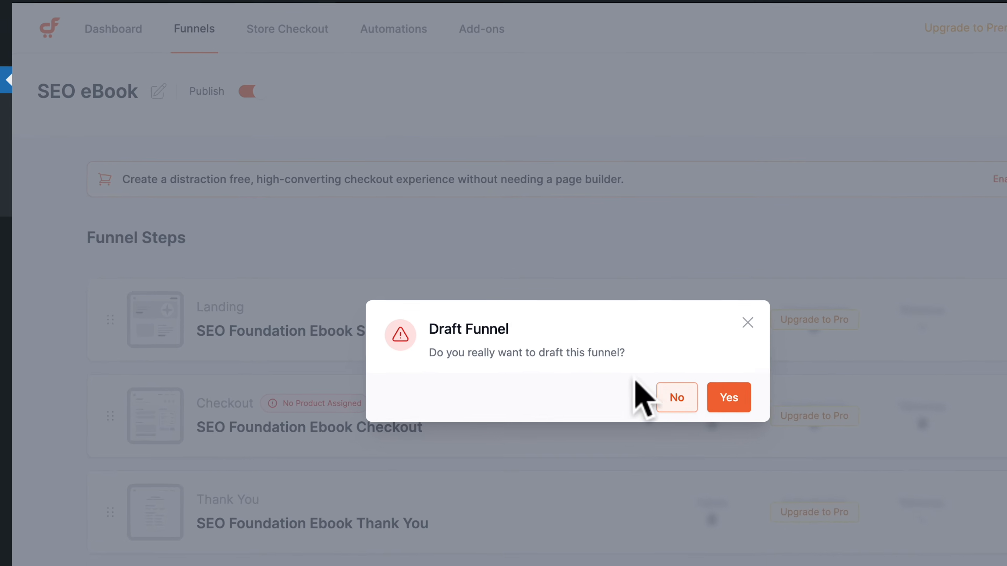
click(747, 322)
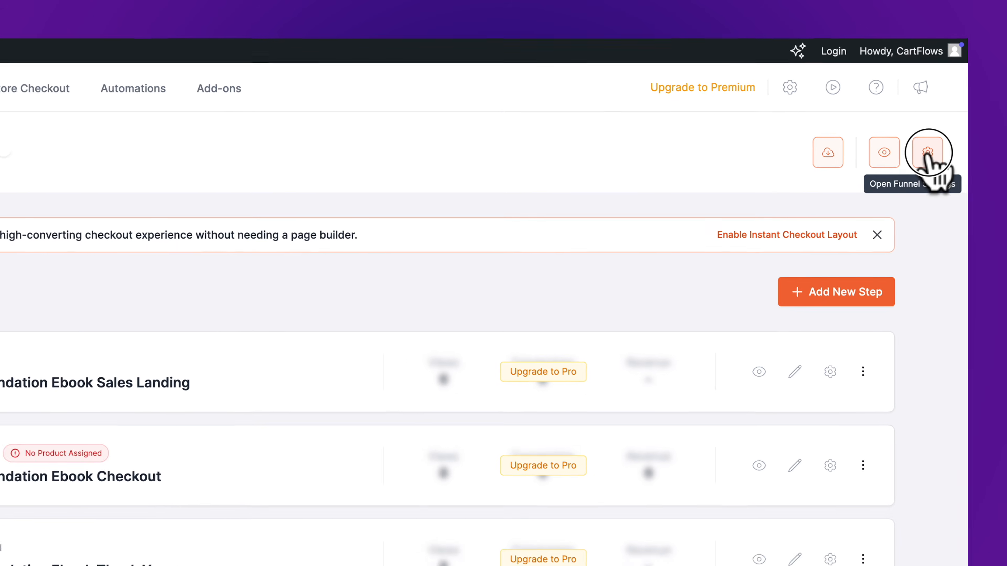
Enable the Instant Checkout Layout in the funnel settings, save, and preview the funnel from its landing page to checkout
click(907, 180)
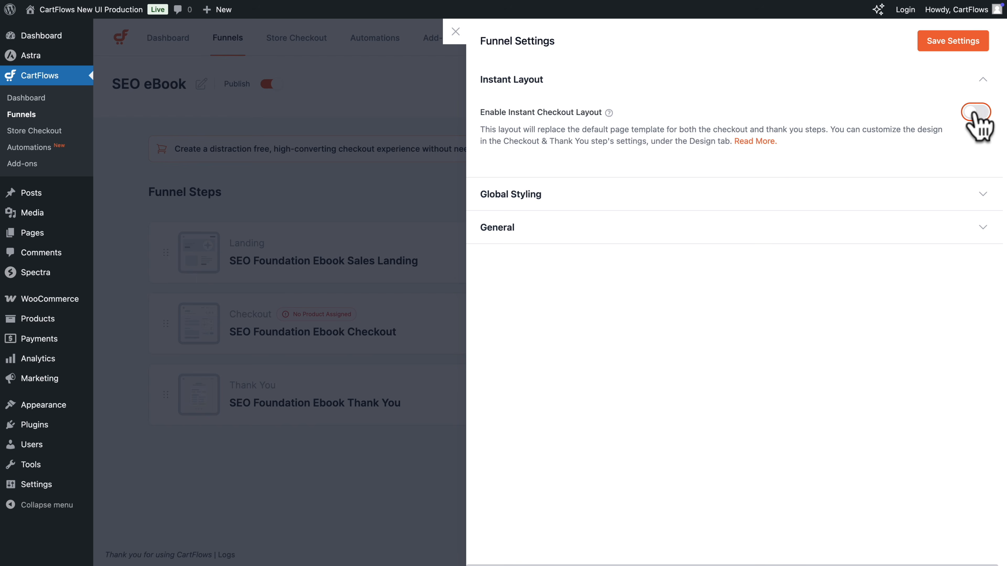
click(975, 113)
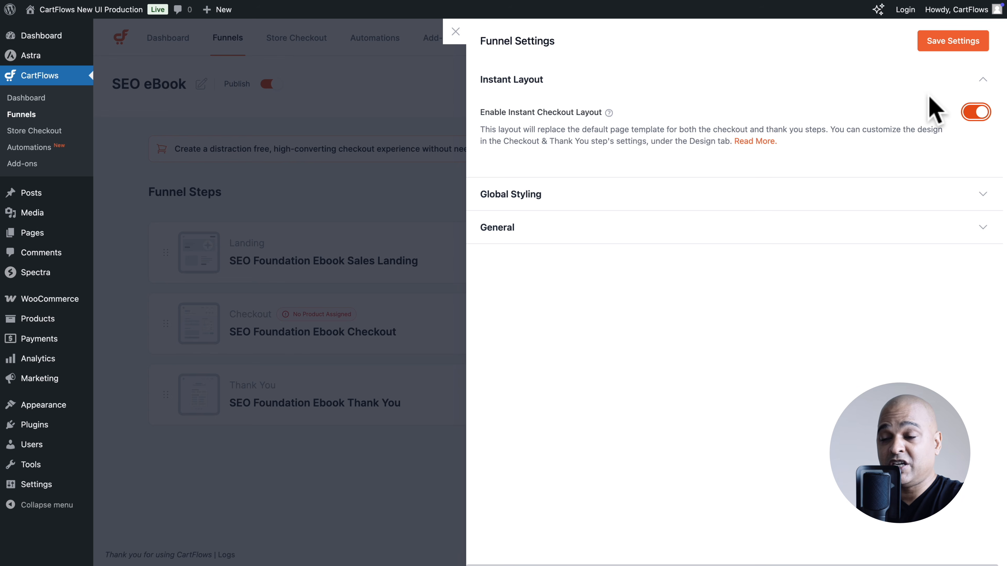
click(964, 42)
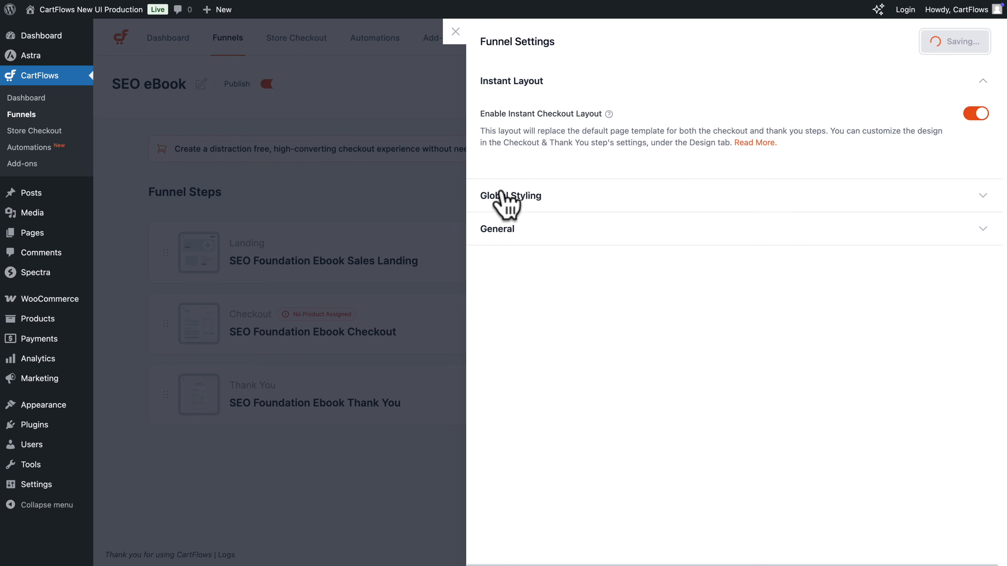
click(457, 32)
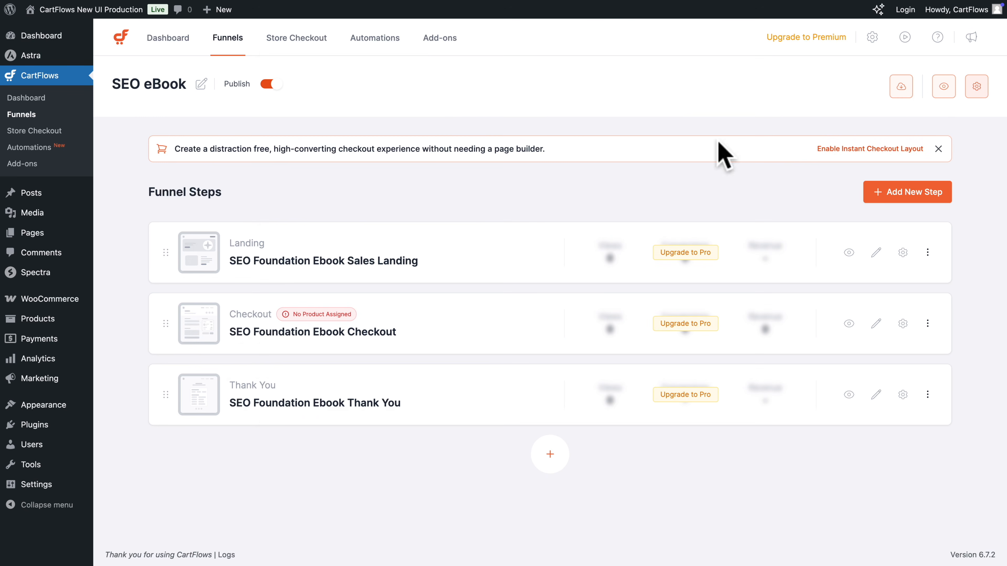
click(942, 90)
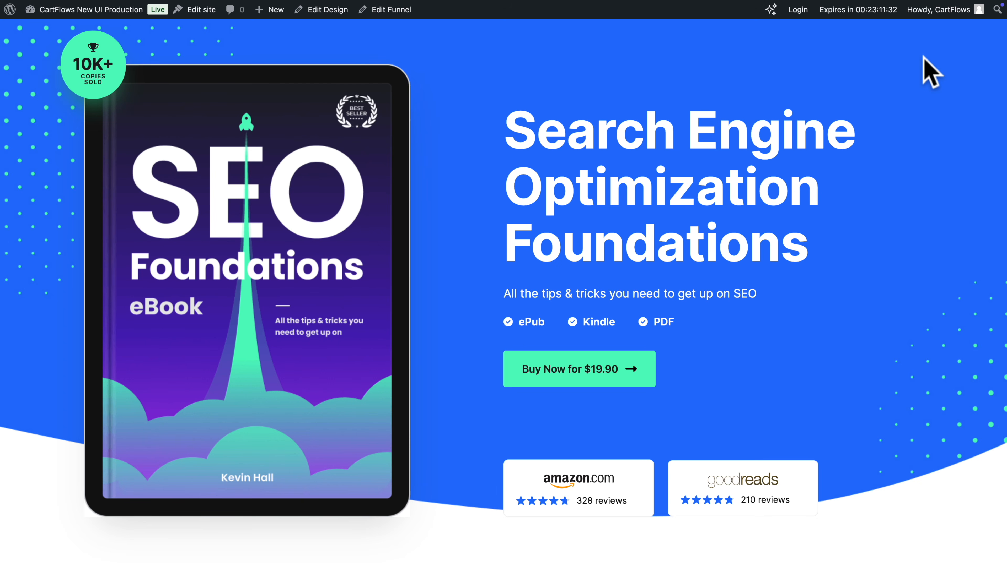
click(589, 376)
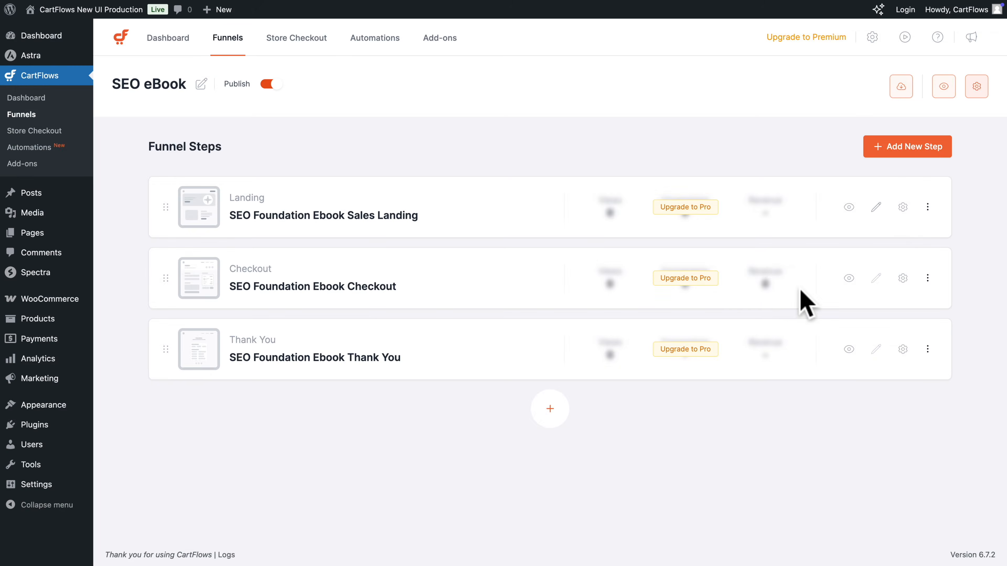
Disable the Instant Checkout Layout in the funnel settings and save the change
click(976, 86)
click(976, 112)
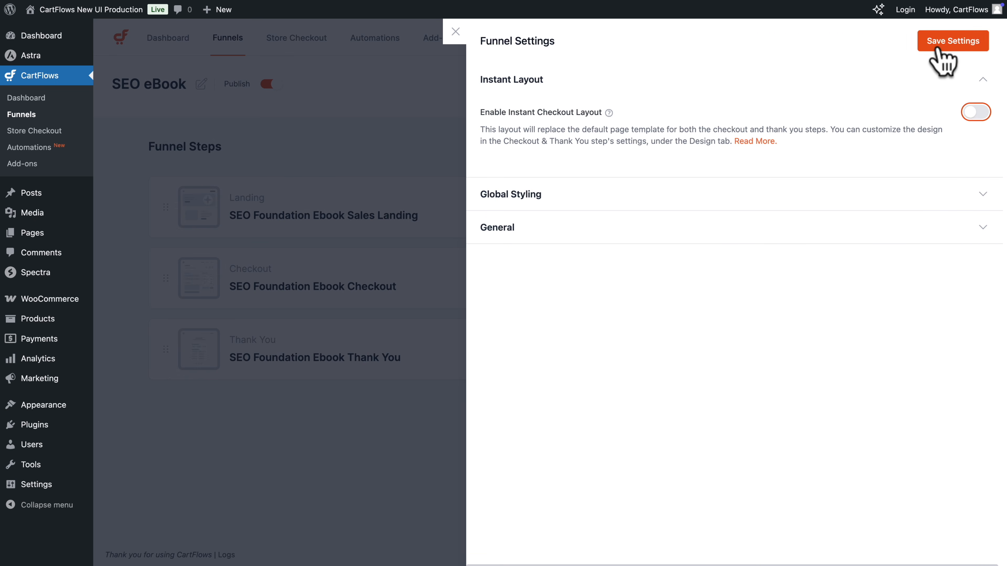
click(939, 44)
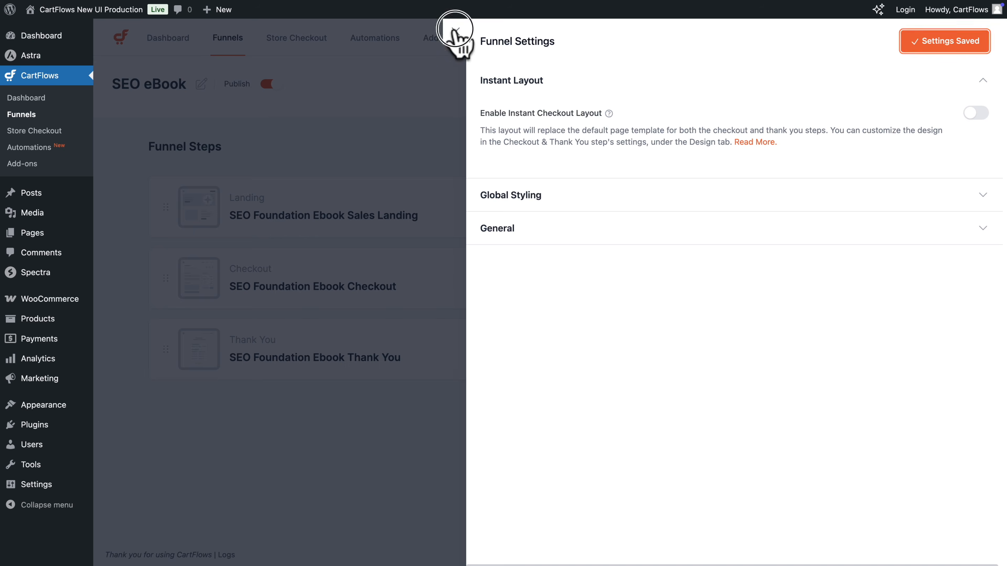
click(455, 31)
Preview the funnel, proceed from the landing page to checkout, and review the full checkout page with its template design
click(942, 88)
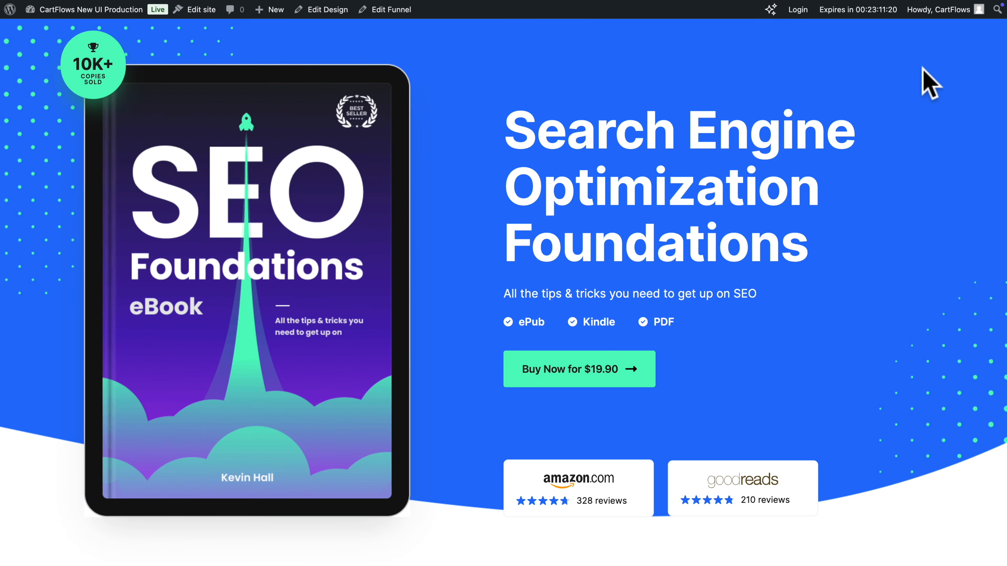
click(578, 372)
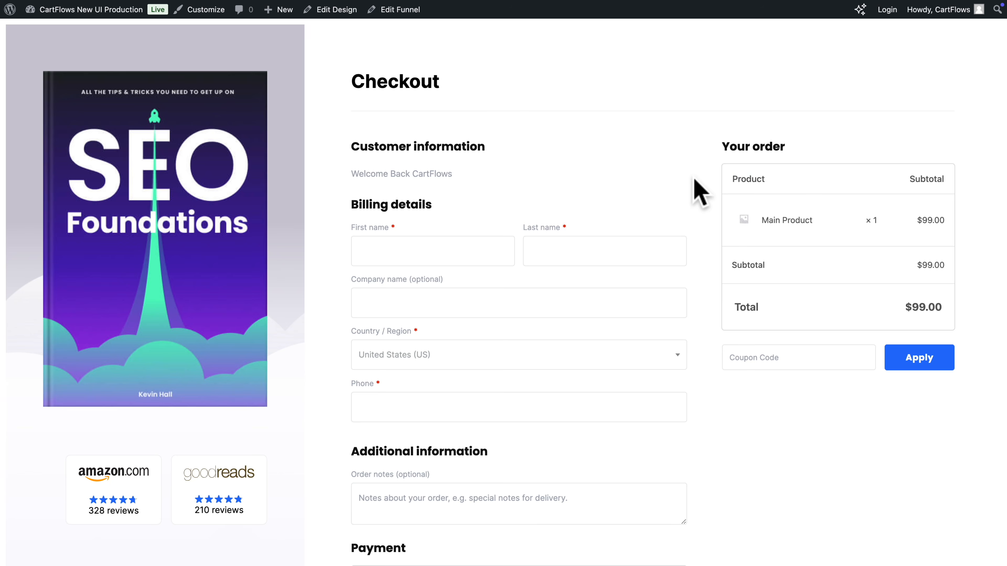
scroll(700, 192, down, 6)
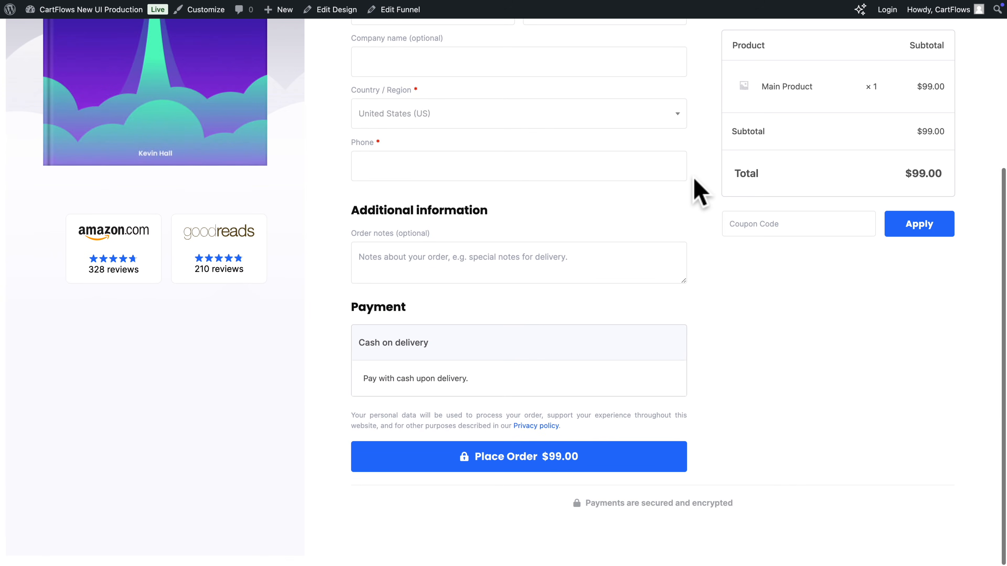
scroll(699, 192, up, 2)
scroll(700, 193, up, 5)
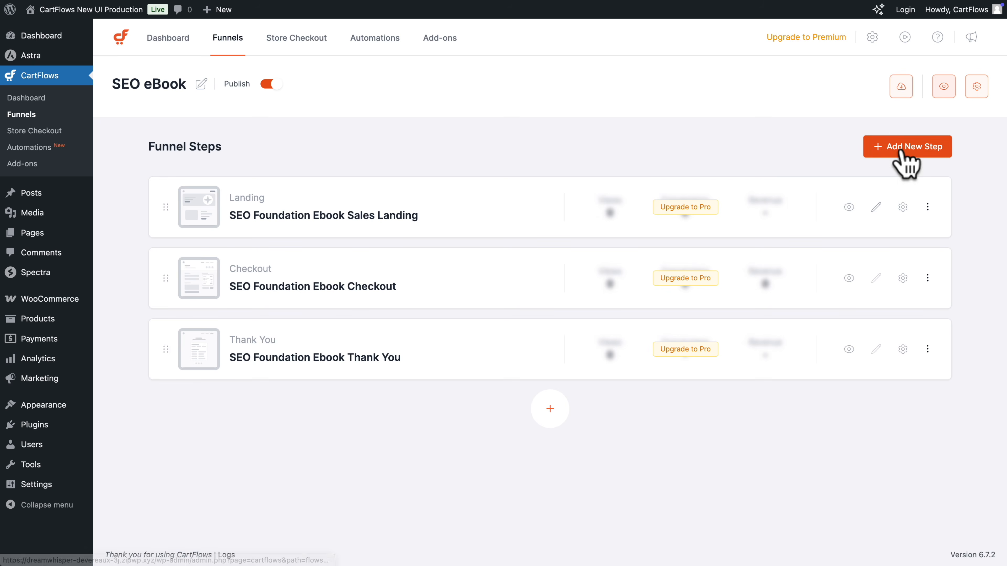
Browse the step template categories for a new funnel step and import the Online Marketing eBook Optin template as "Optin"
click(907, 147)
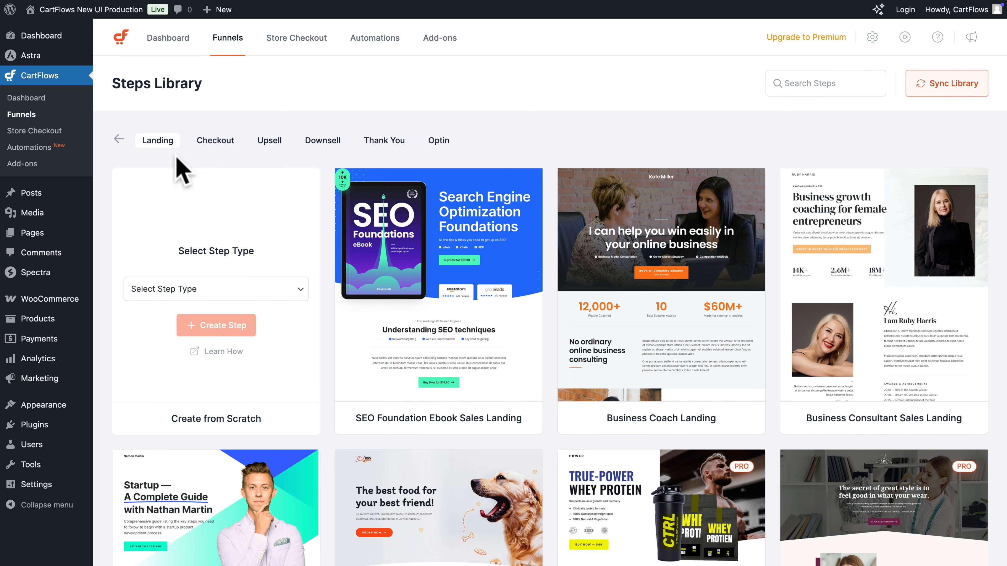
click(218, 146)
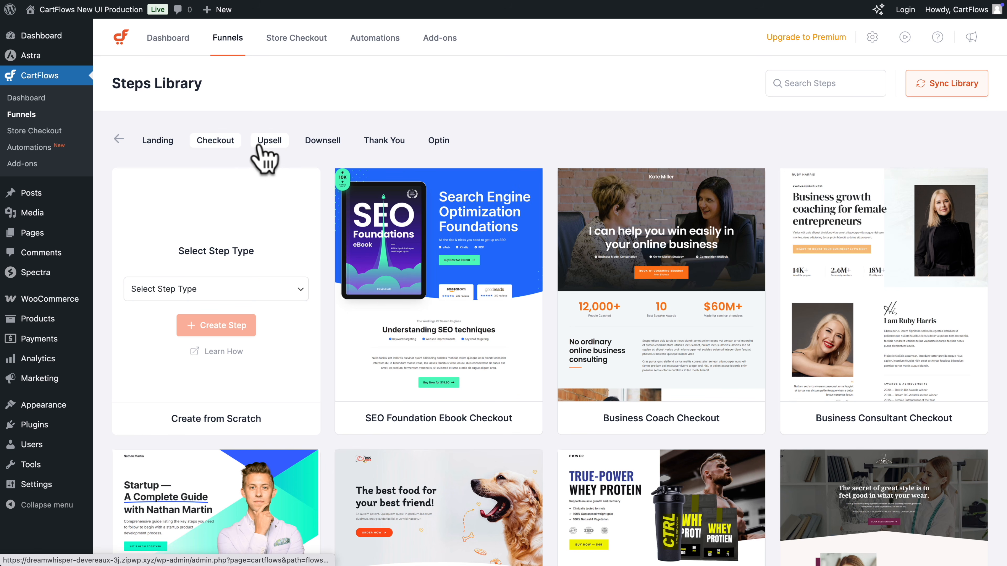
click(268, 142)
click(320, 143)
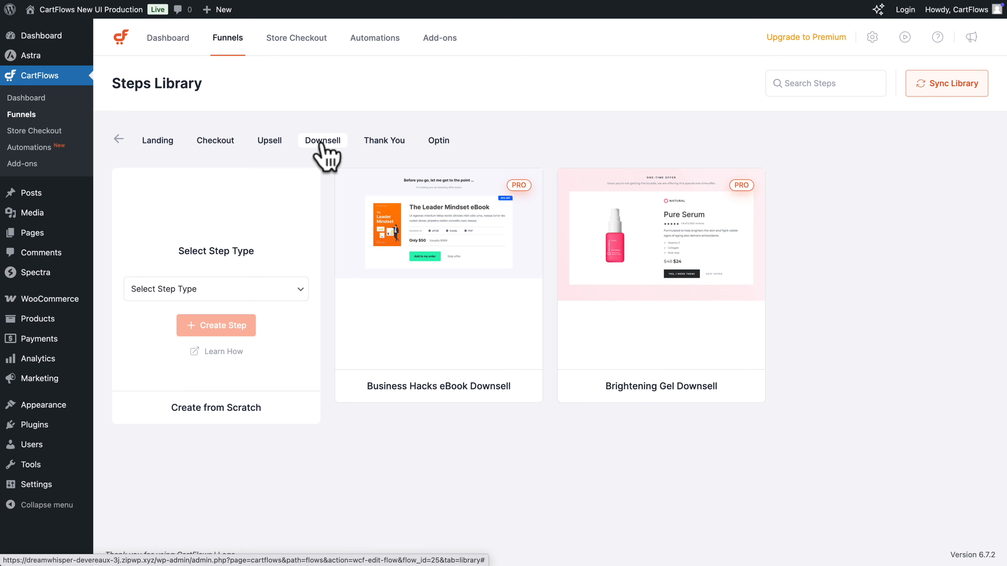
click(384, 143)
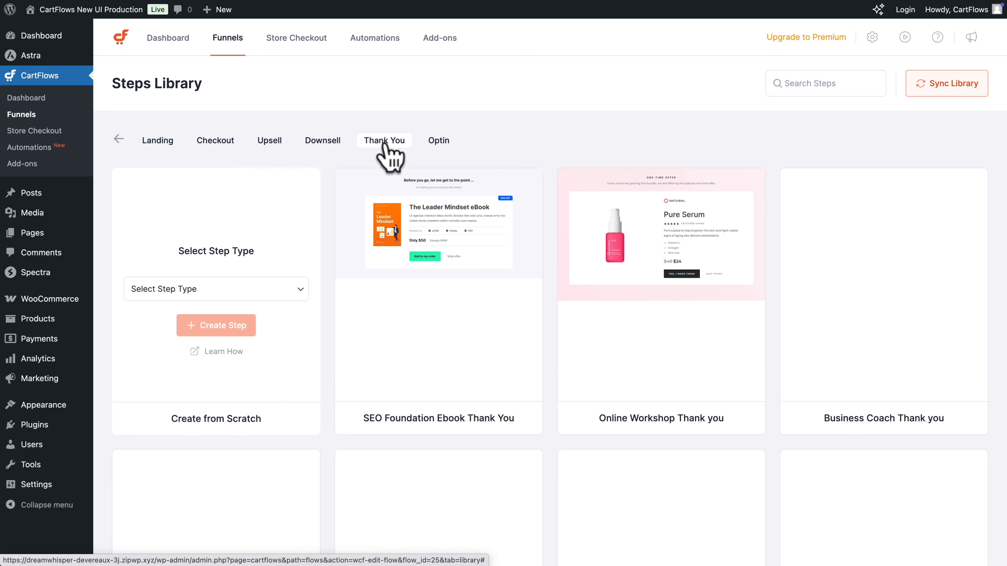
click(440, 142)
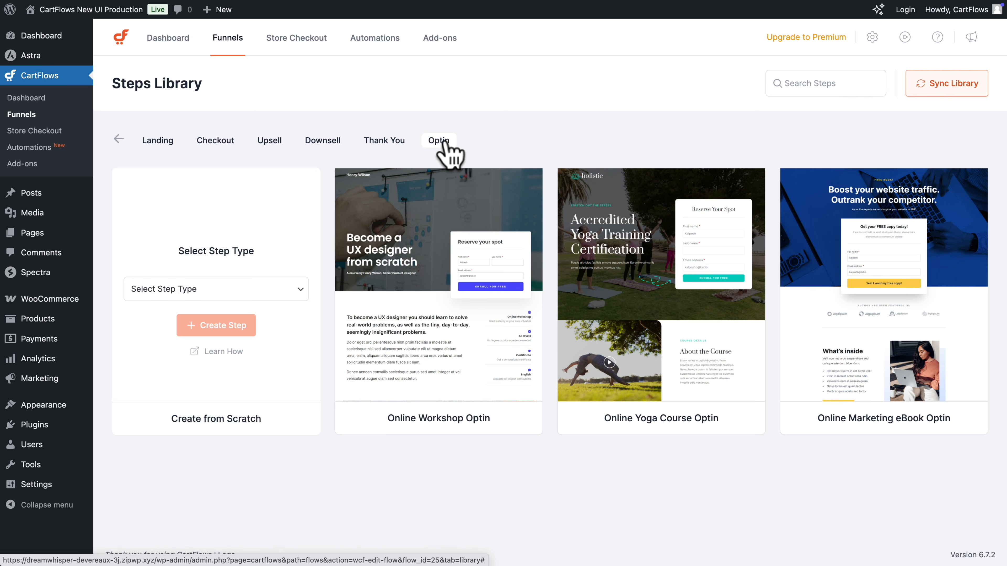
mouse_move(840, 234)
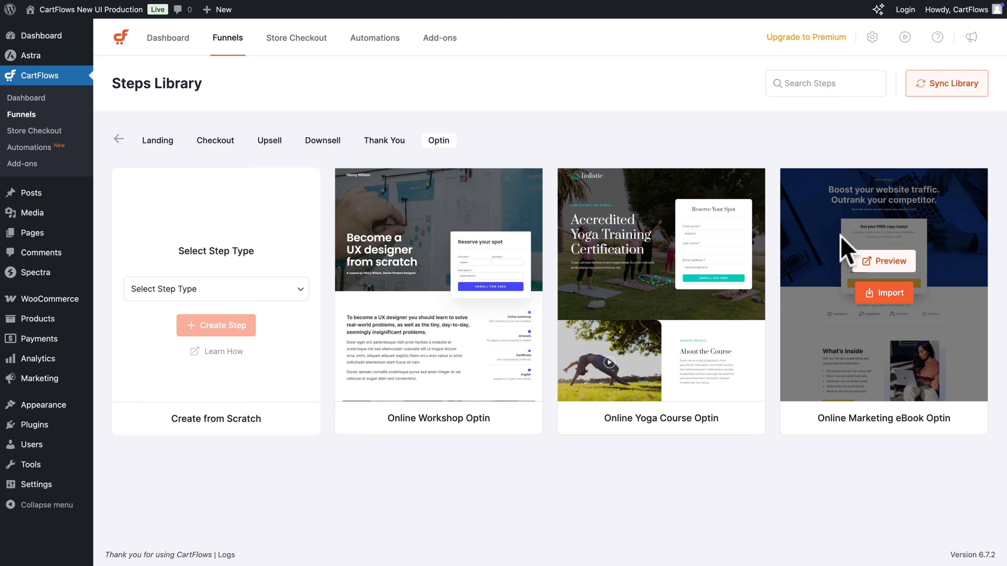
click(884, 296)
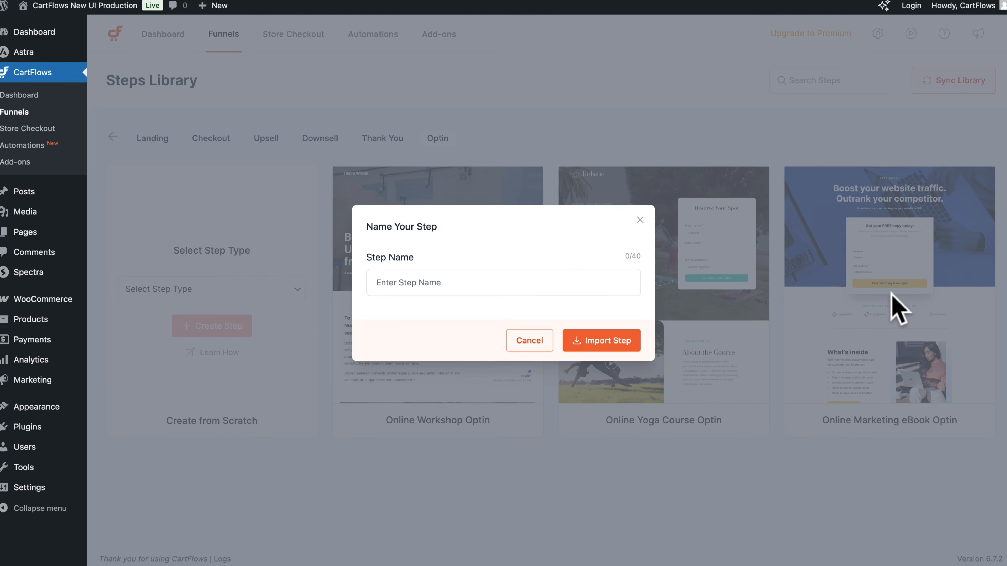
click(539, 278)
text(Optin)
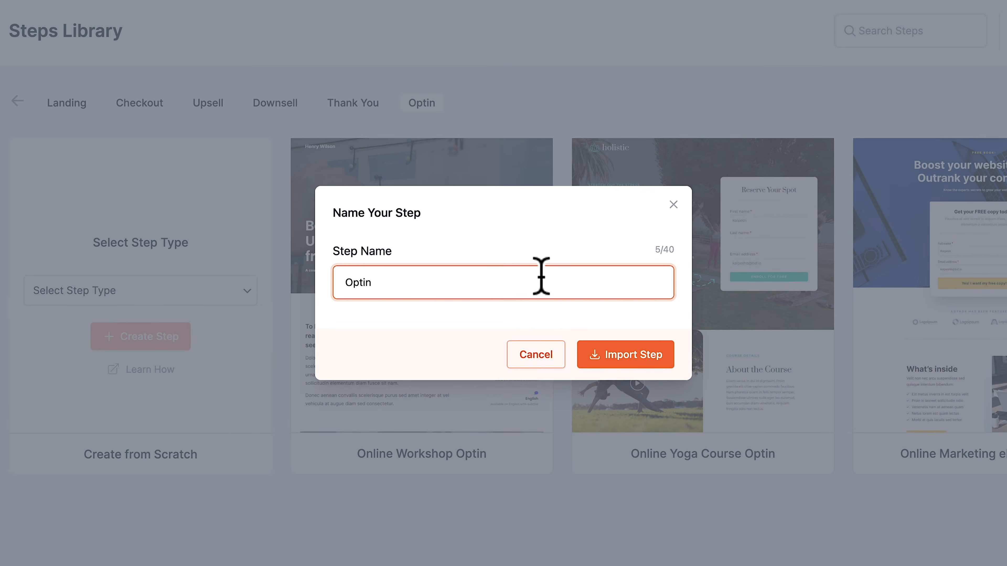
click(630, 354)
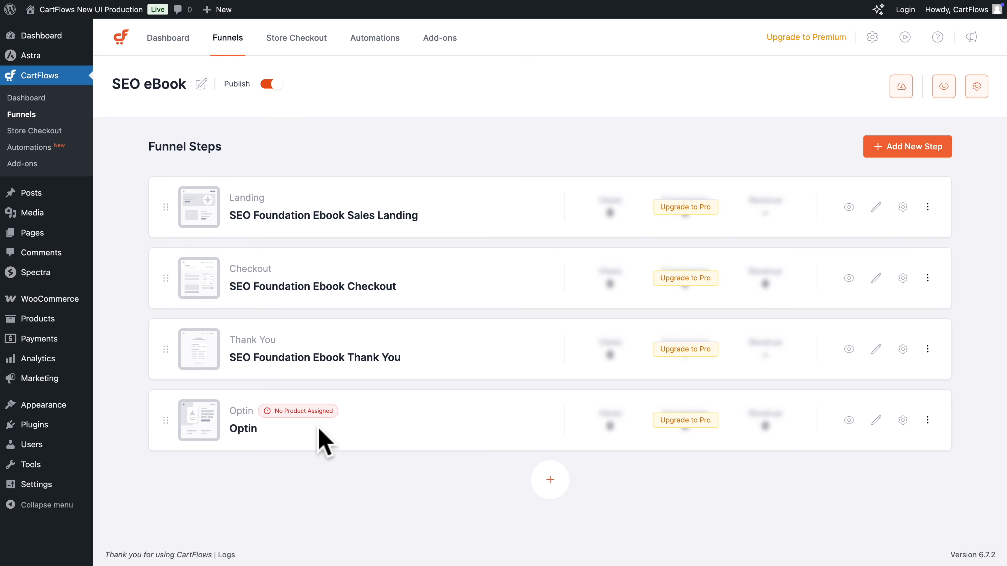
Move the Optin step above the Thank You step, and assign Secondary Product as its free product, saving the settings
drag(166, 422, 169, 350)
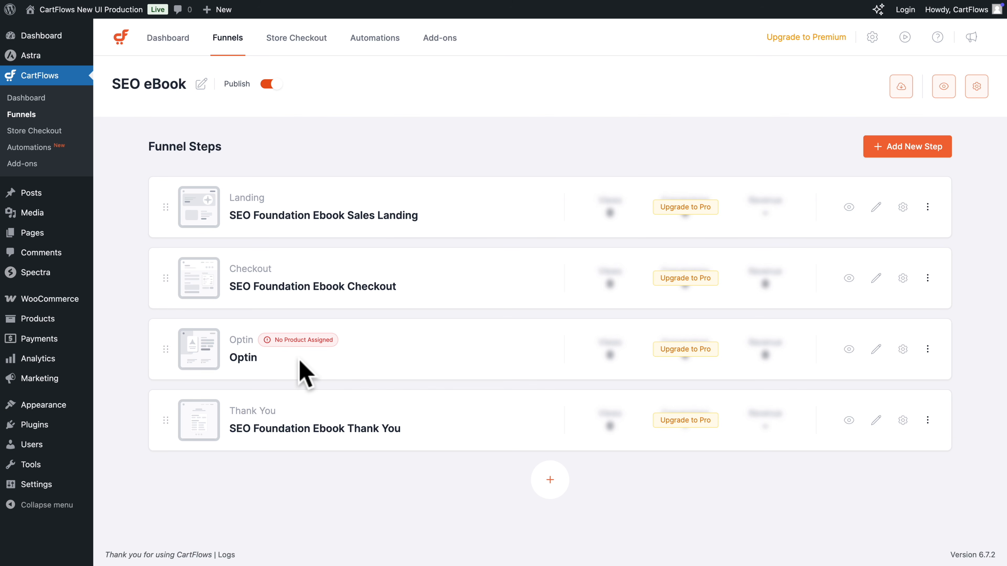
click(902, 349)
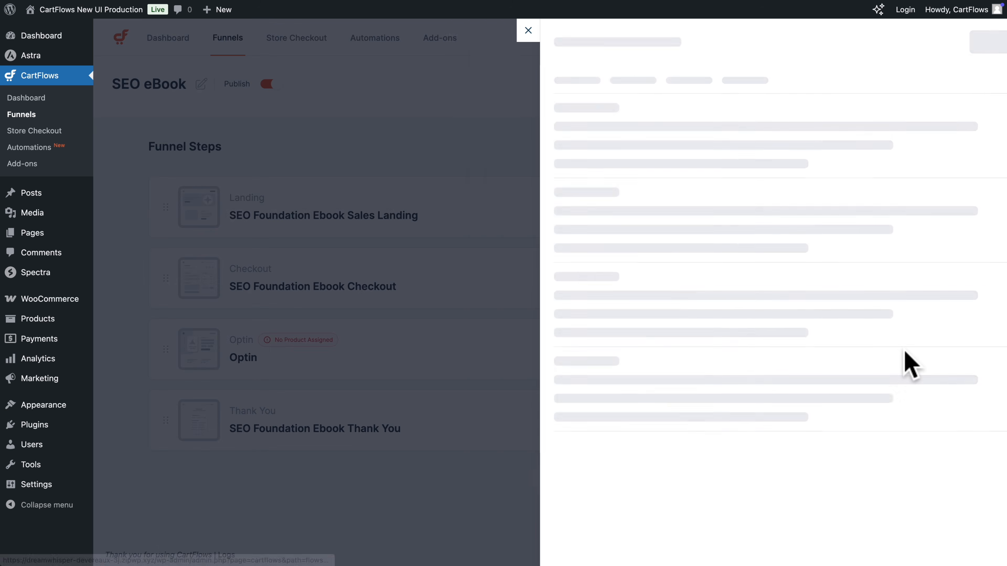
click(592, 144)
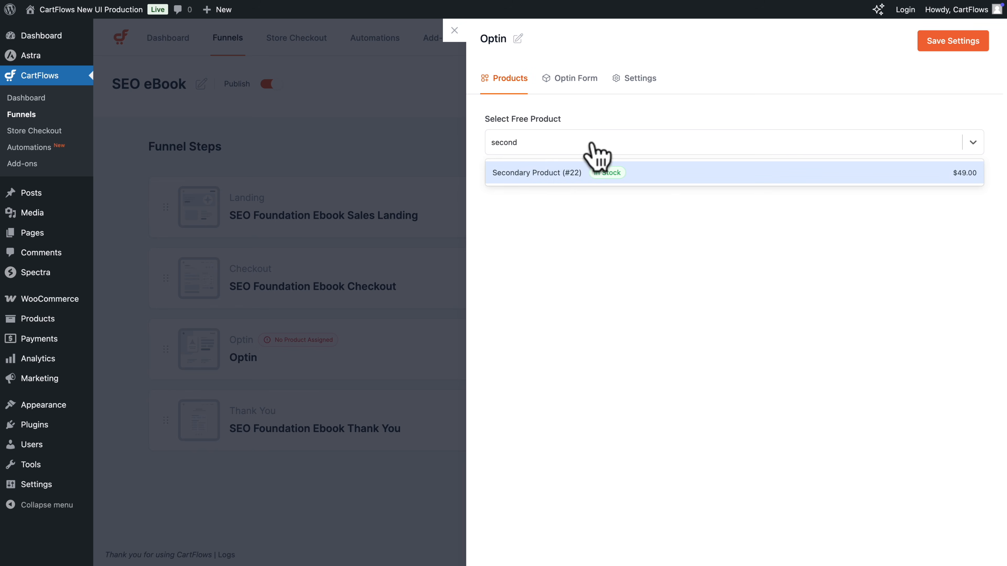
click(574, 173)
click(932, 43)
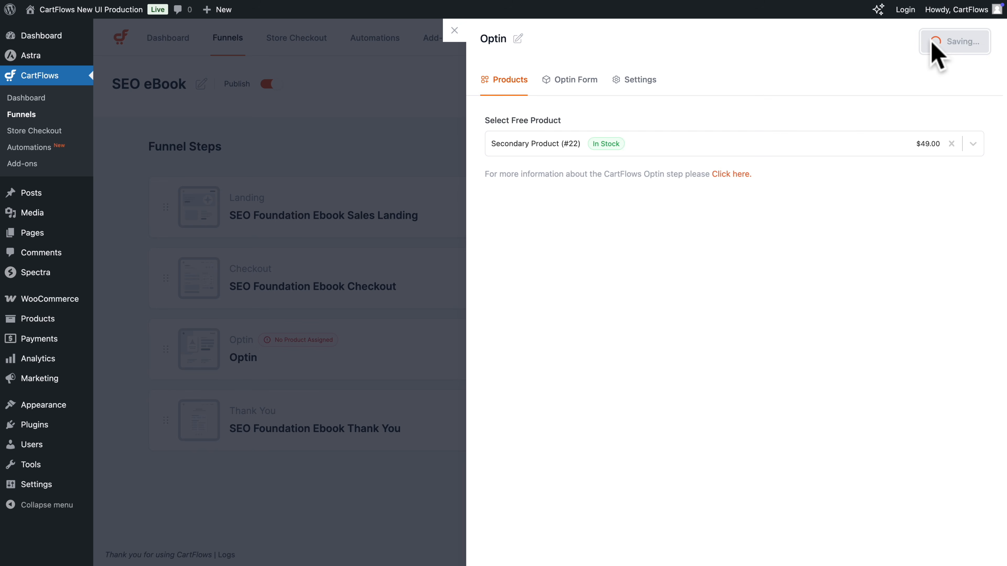
click(454, 30)
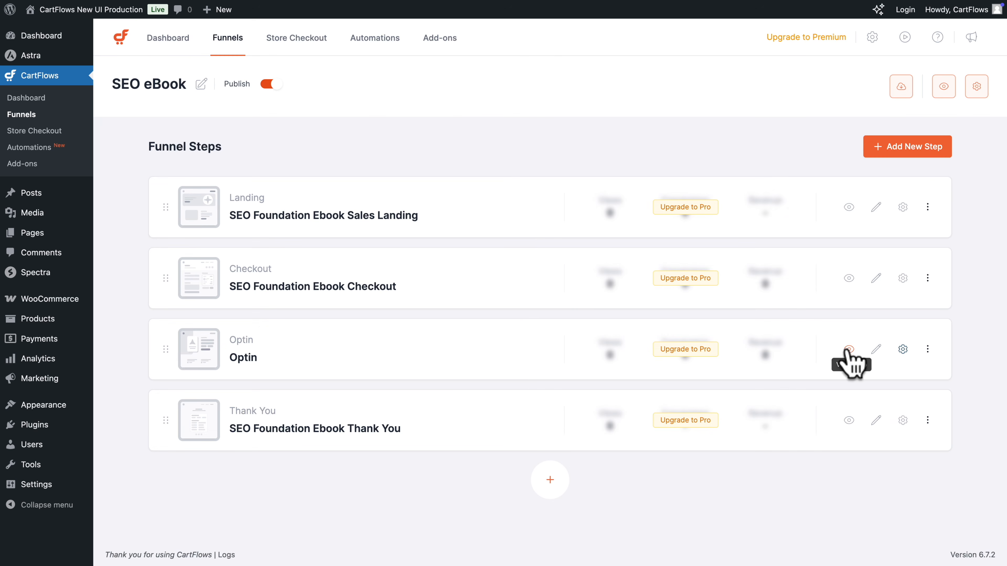
Preview the Optin step's page, and show the General section of the funnel settings
click(848, 349)
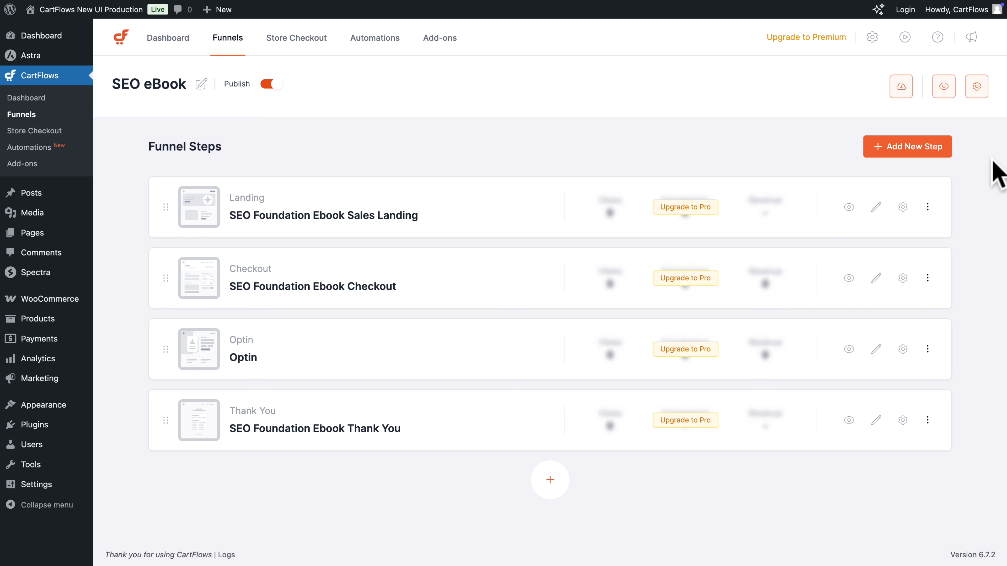
click(976, 88)
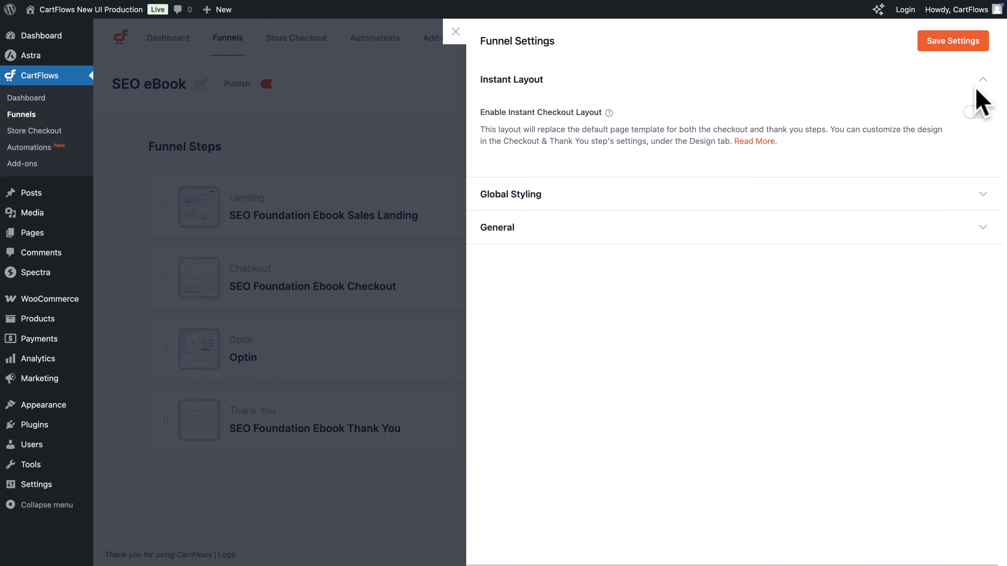
click(773, 226)
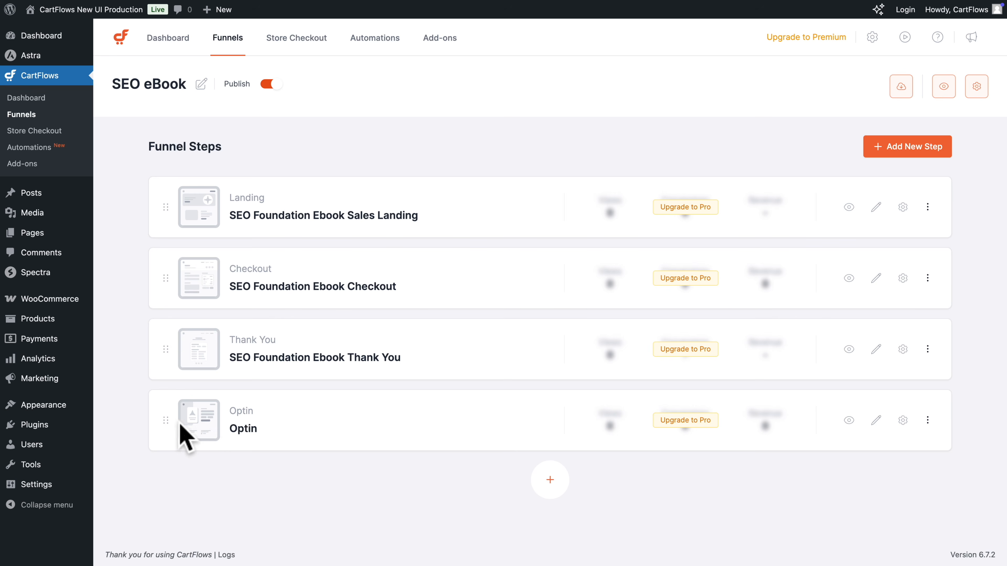
Move the Optin step between the Landing and Checkout steps, and open a preview of the funnel
drag(165, 423, 163, 278)
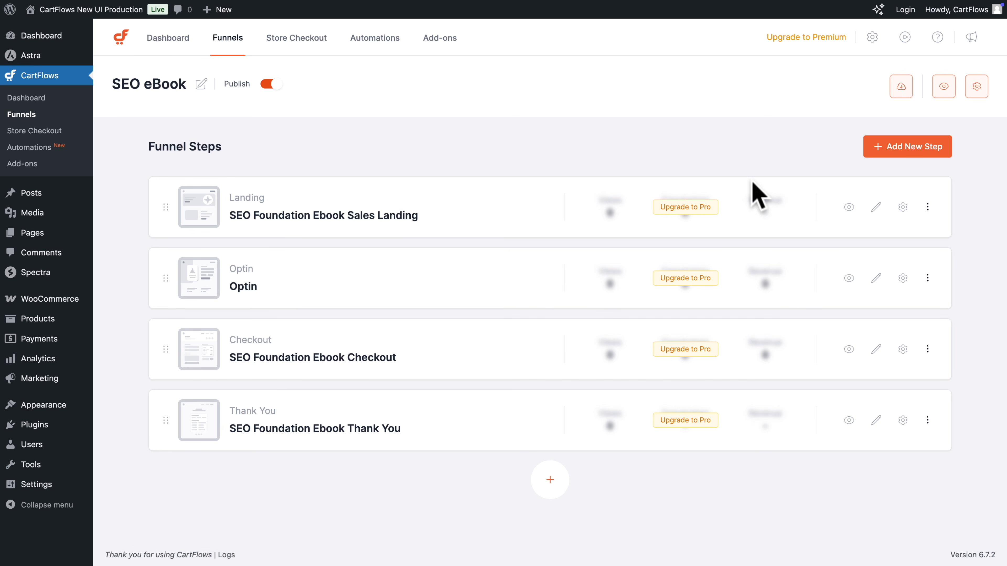
click(943, 86)
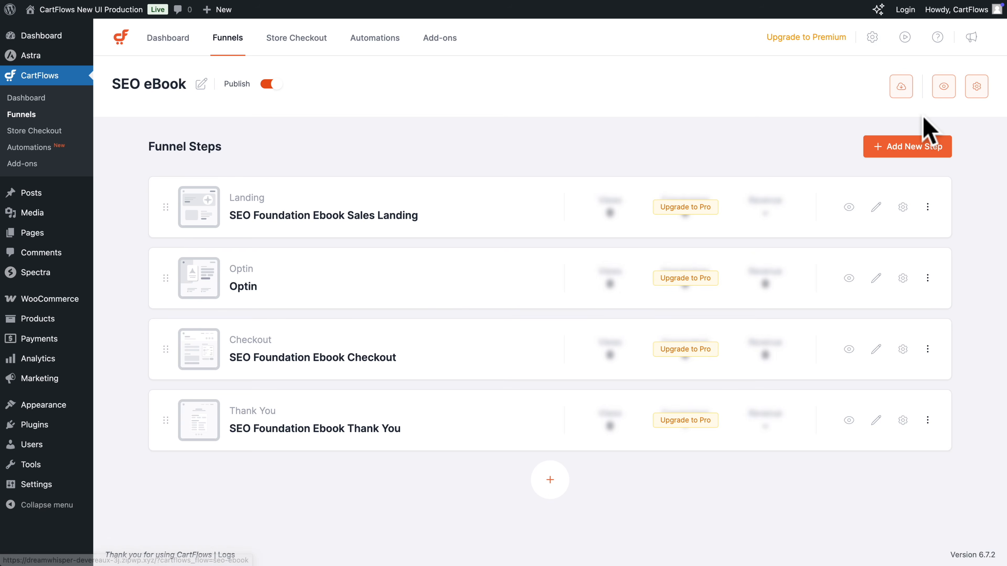
Examine the SEO eBook landing page from the hero section through the benefits, book details and author sections to the closing offer
scroll(903, 274, down, 10)
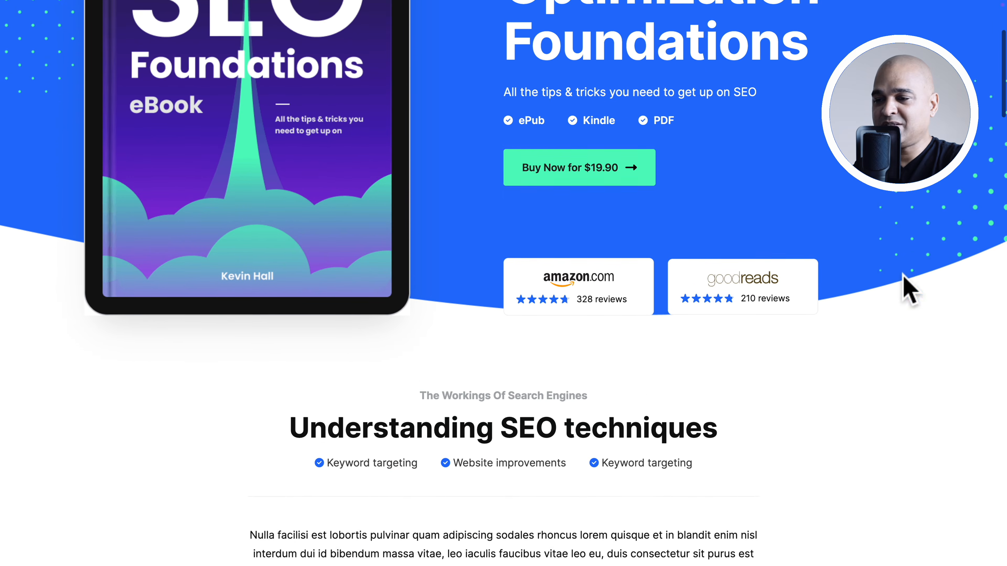
scroll(908, 289, down, 9)
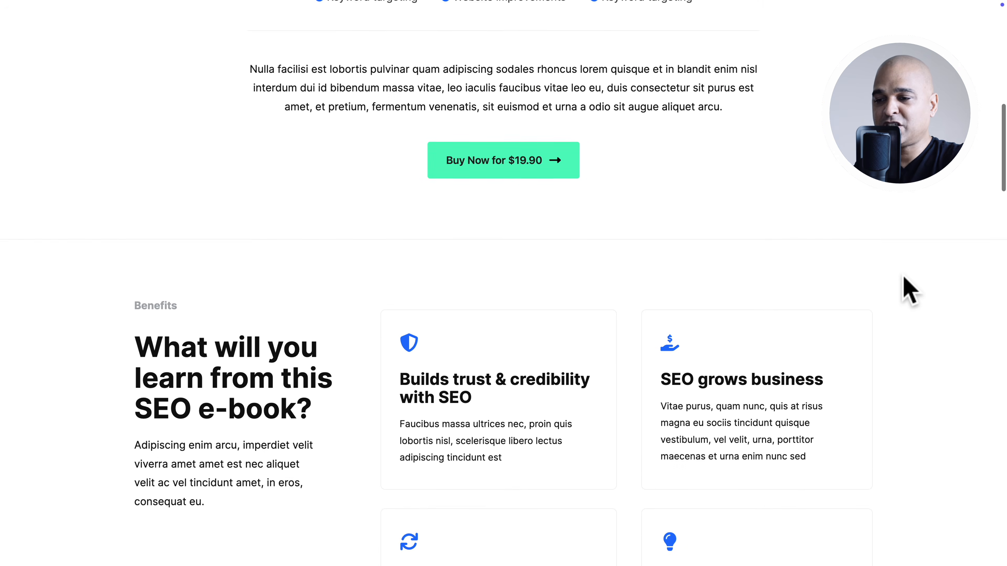
scroll(908, 290, down, 11)
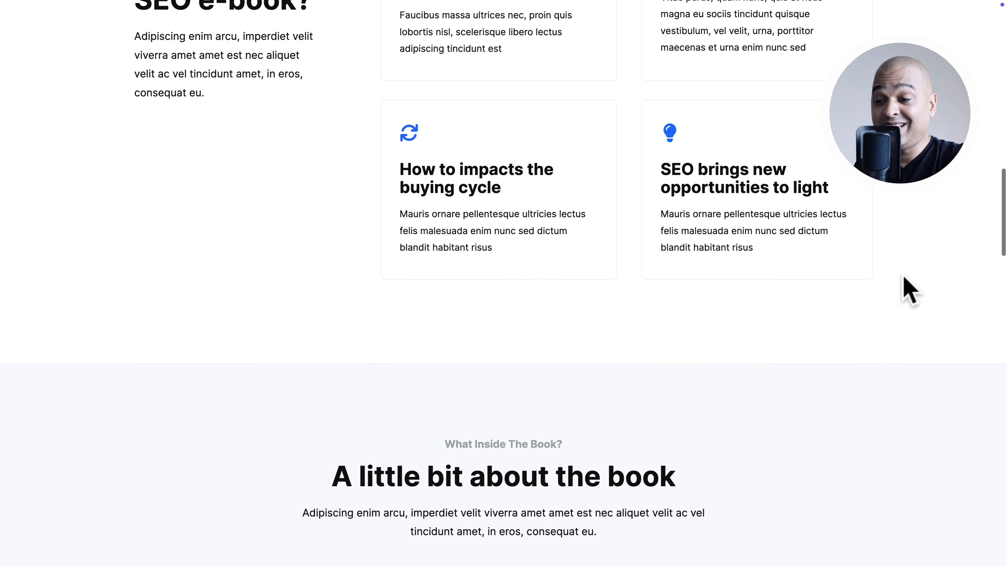
scroll(908, 290, down, 12)
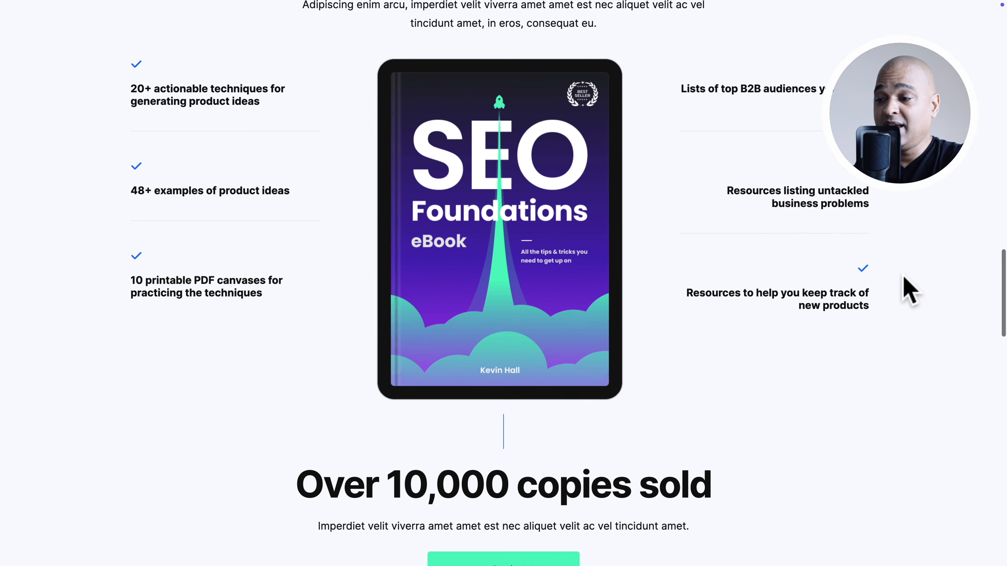
scroll(909, 290, down, 8)
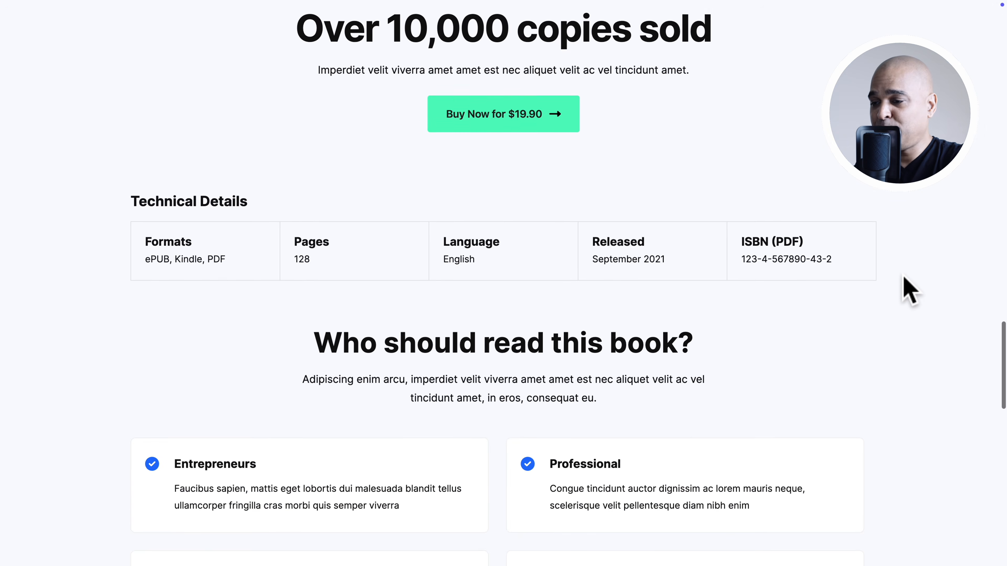
scroll(908, 289, down, 8)
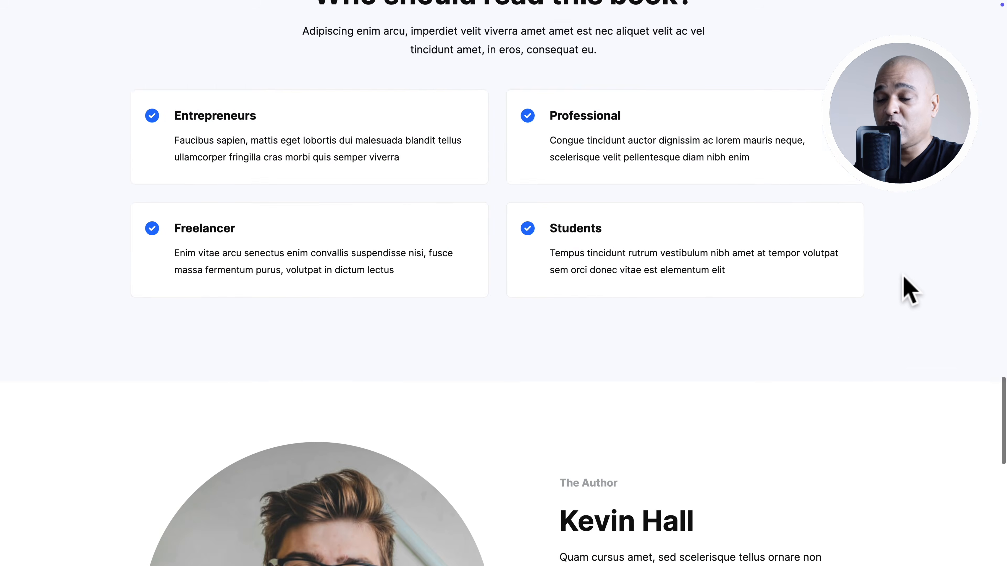
scroll(908, 289, down, 7)
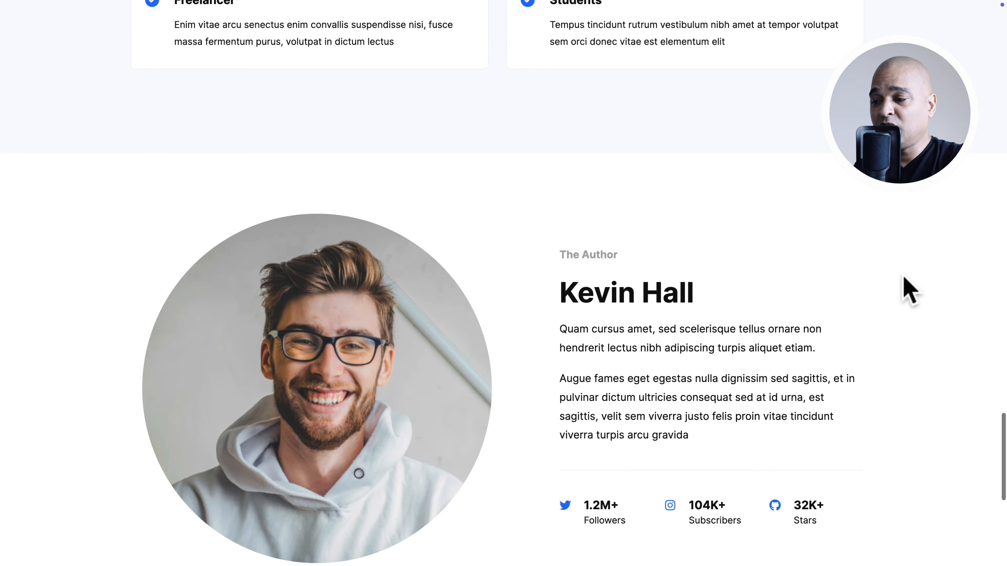
scroll(908, 289, down, 6)
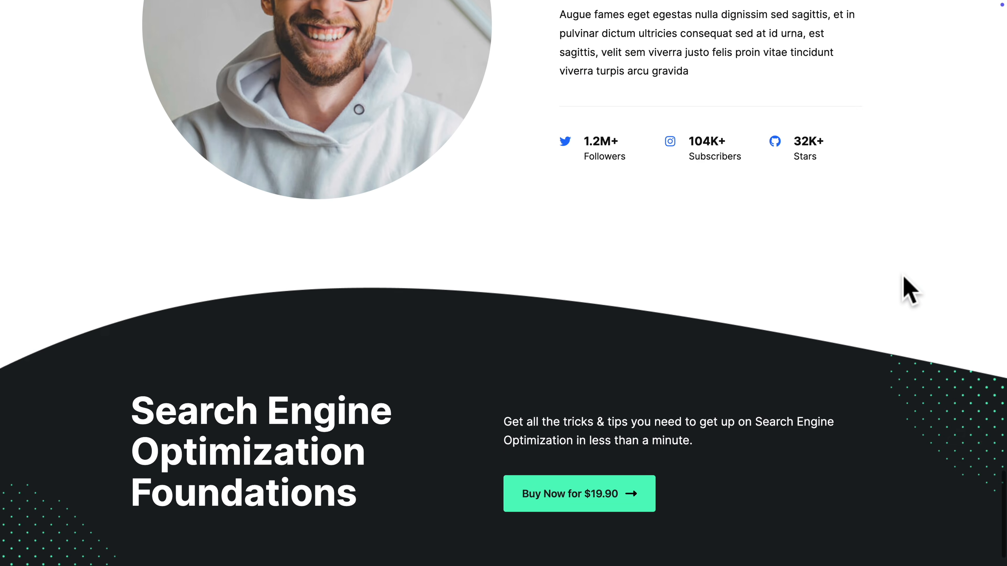
Test the funnel's purchase flow from the landing page's closing Buy Now offer through the free-copy optin form and the checkout
click(599, 500)
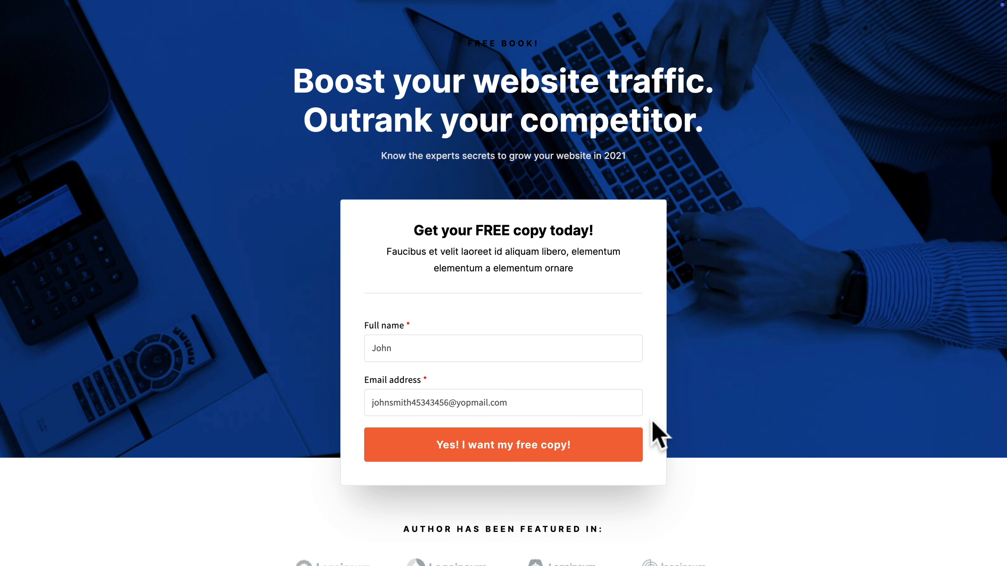
click(546, 454)
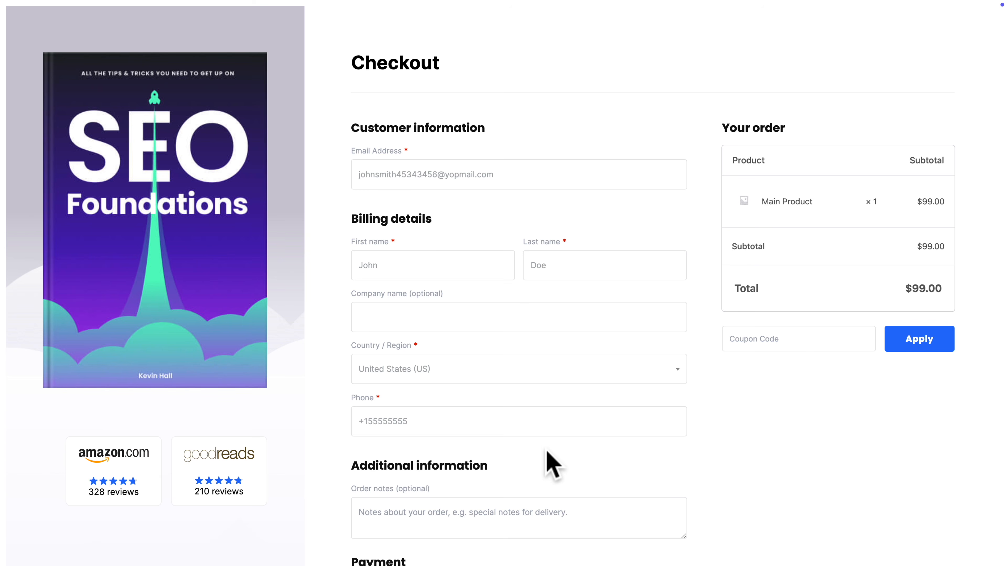
scroll(606, 477, down, 6)
click(601, 462)
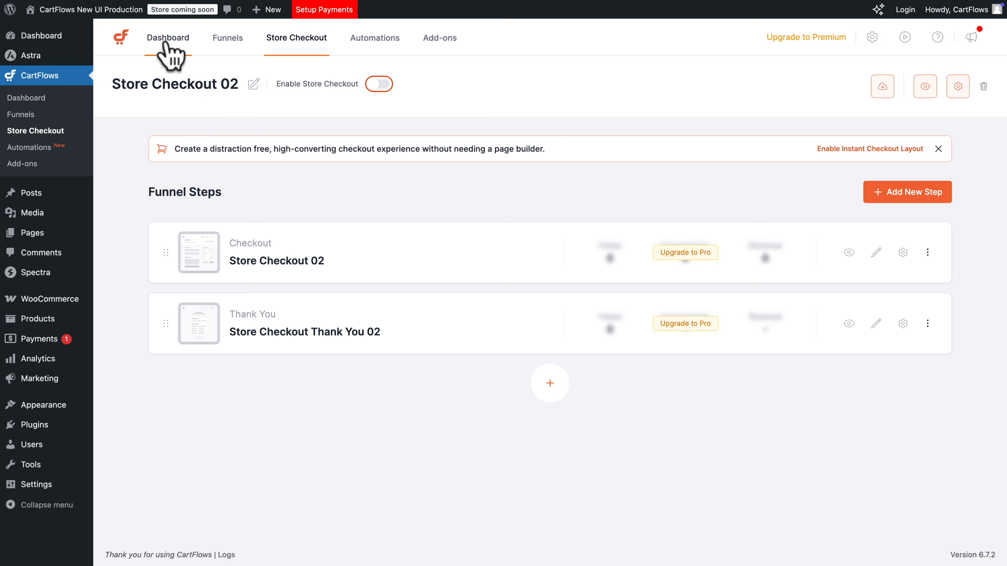
Browse the CartFlows dashboard's recent orders and quick actions, and the Funnels, Automations and Add-ons sections
click(166, 43)
scroll(240, 66, down, 5)
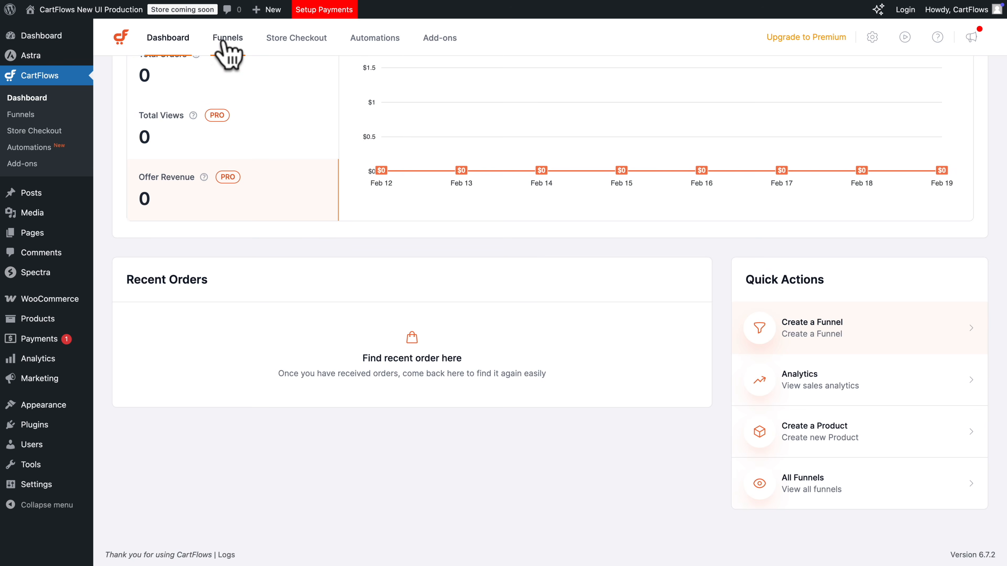
click(223, 39)
click(374, 38)
click(440, 38)
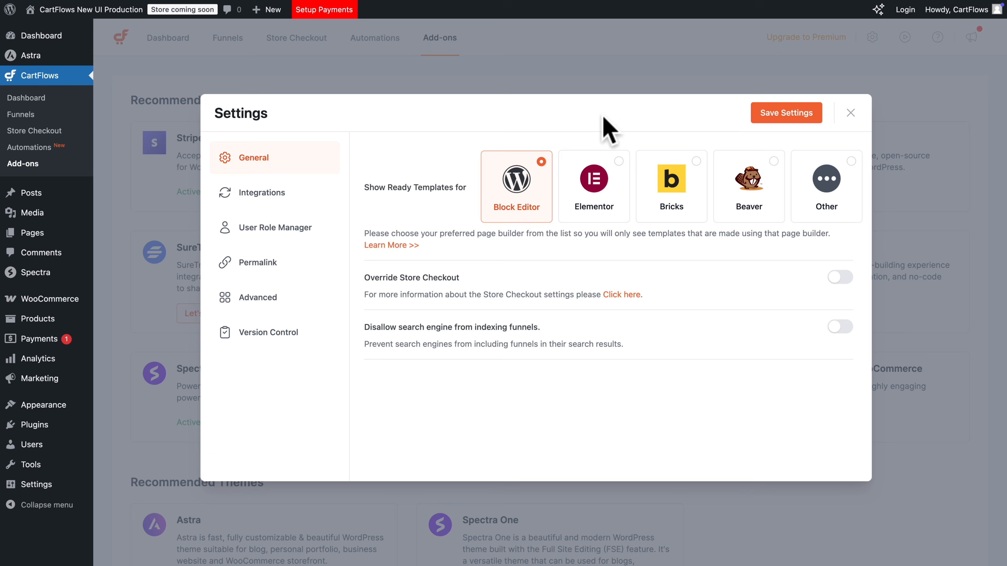
Review the Integrations, User Role Manager and Permalink sections of the CartFlows settings
click(265, 194)
click(274, 229)
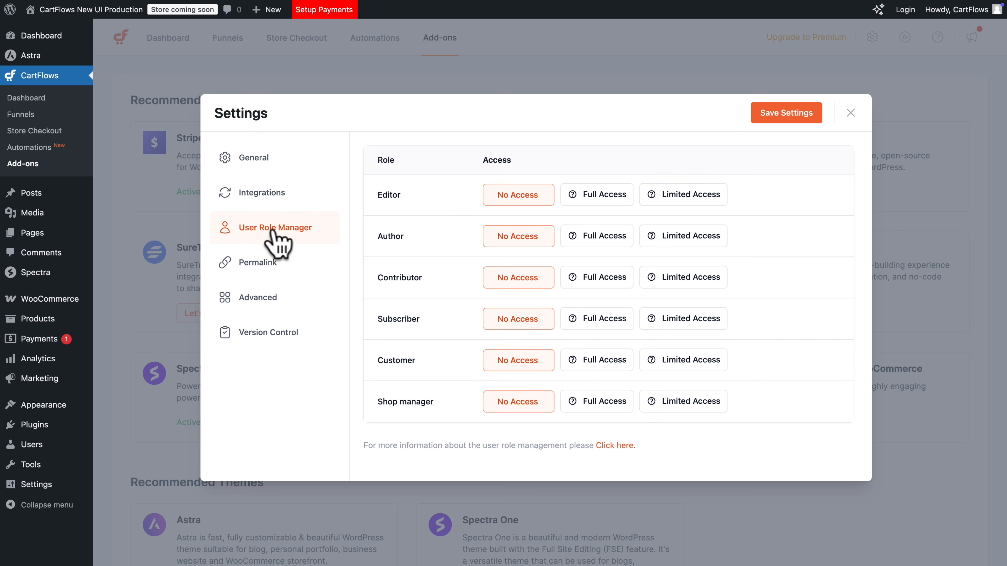
click(247, 264)
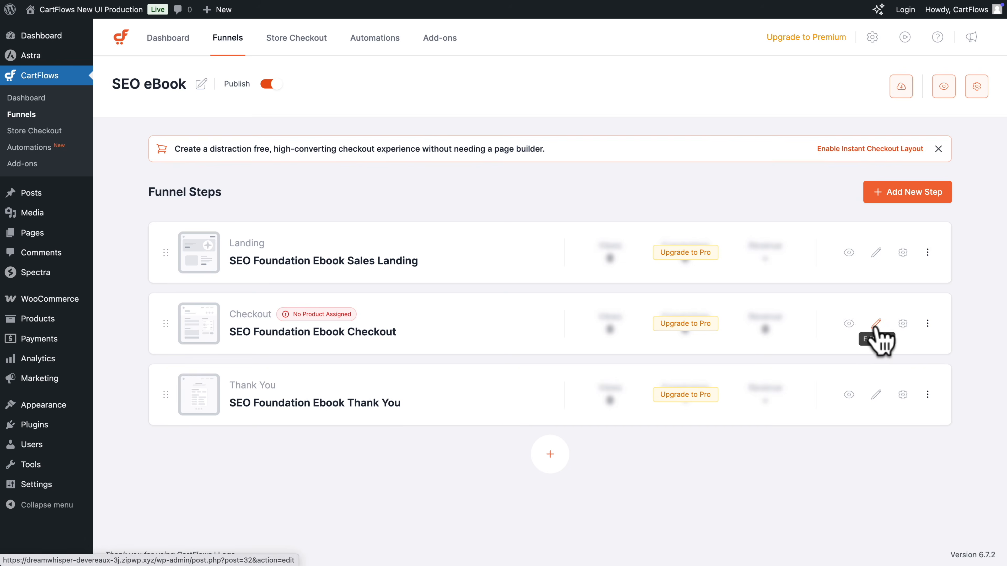
click(876, 323)
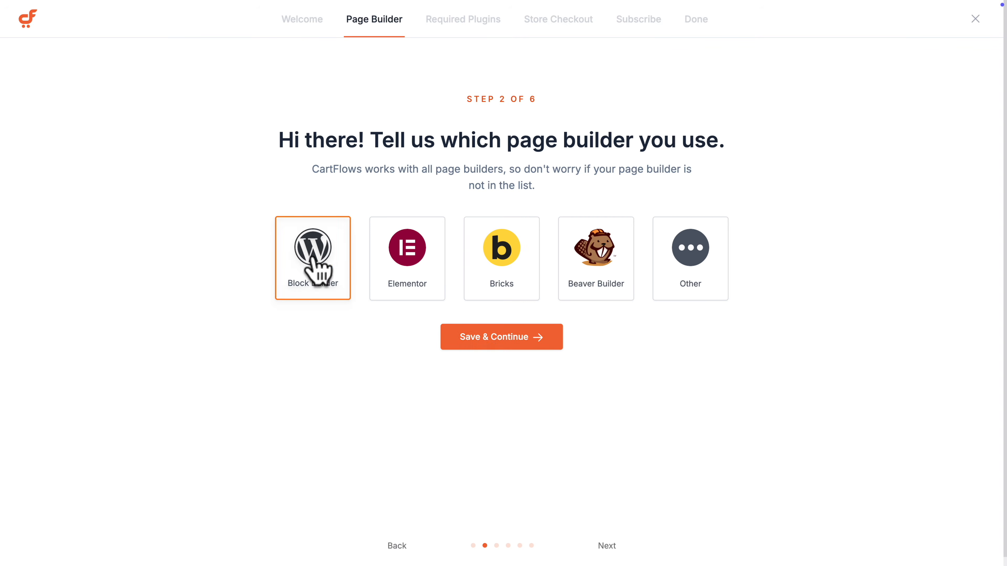
click(486, 341)
click(491, 349)
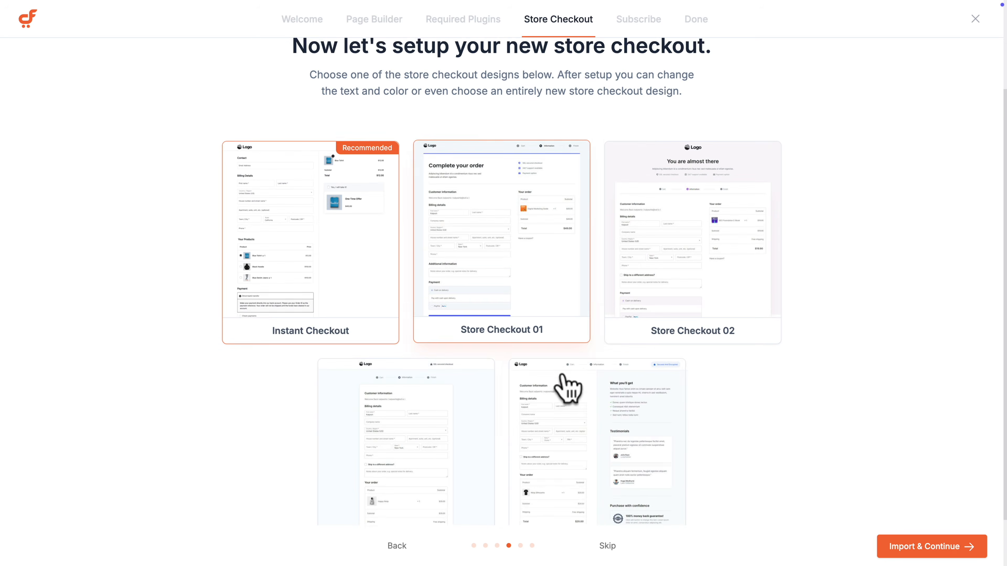
scroll(658, 250, down, 1)
click(658, 250)
scroll(658, 252, down, 10)
click(911, 546)
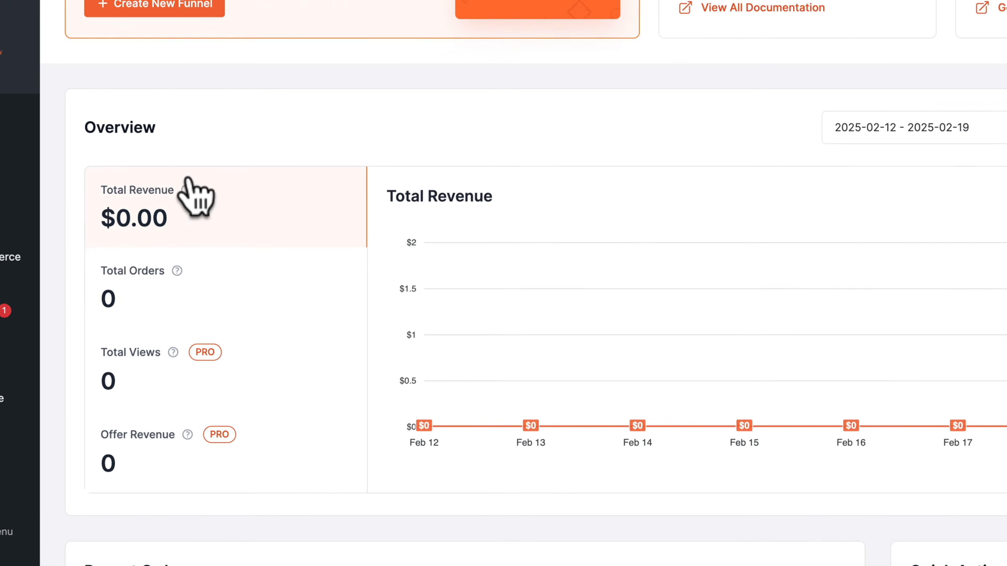
View the Total Orders, Total Views and Offer Revenue figures in the dashboard overview
click(187, 254)
click(111, 359)
click(109, 441)
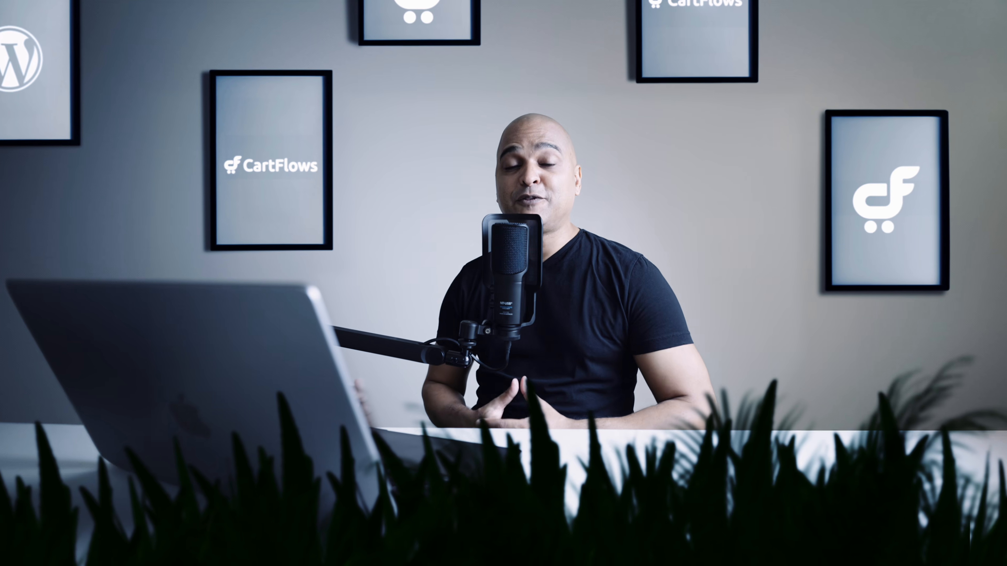